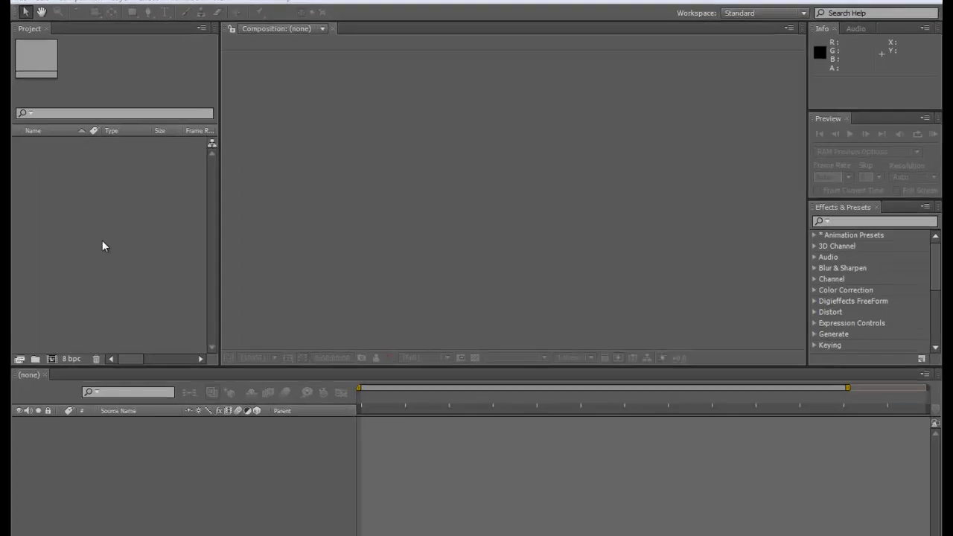
- Start a new composition with the HDV/HDTV 720 25 preset and a duration of 3 seconds
right_click(94, 246)
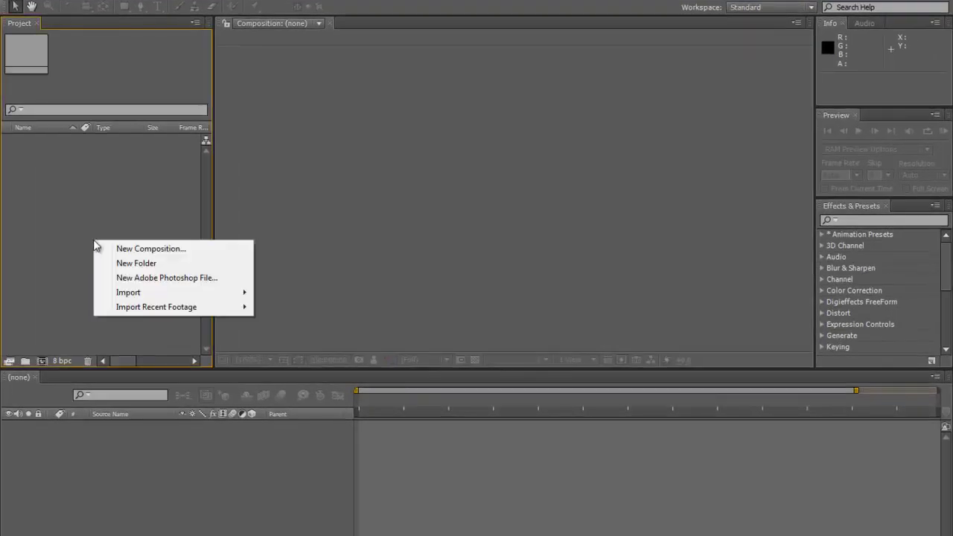
left_click(153, 249)
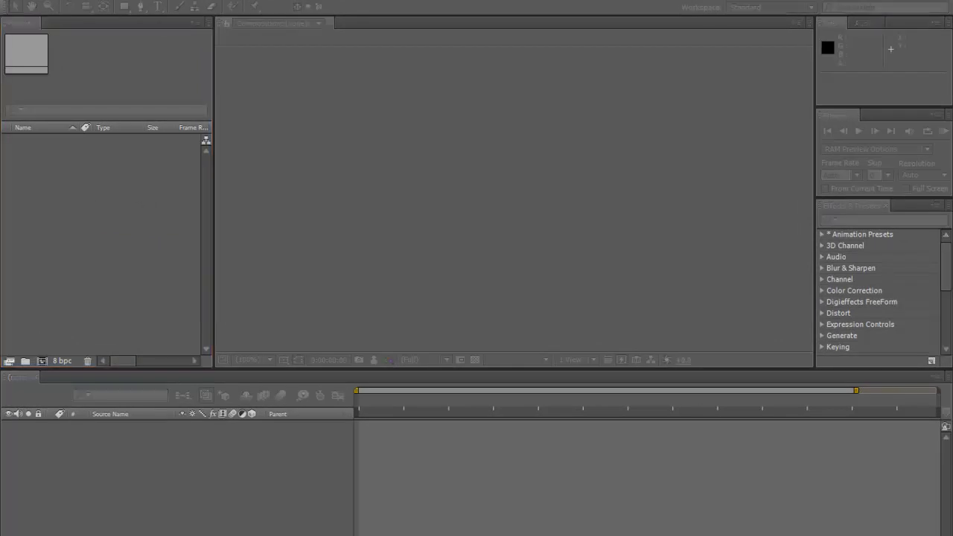
left_click(94, 2)
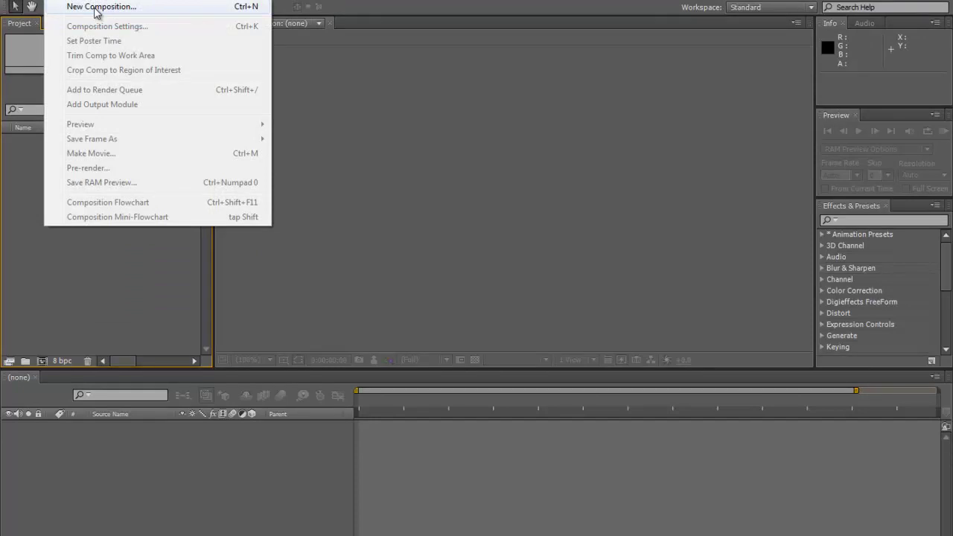
left_click(95, 8)
mouse_move(588, 125)
left_mouse_down()
mouse_move(627, 127)
mouse_move(607, 125)
left_mouse_up()
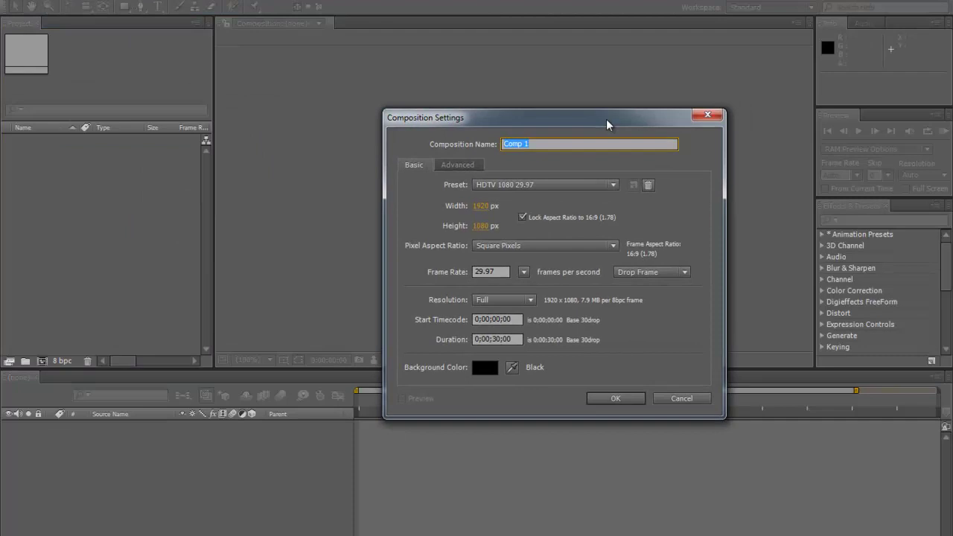
left_click(550, 185)
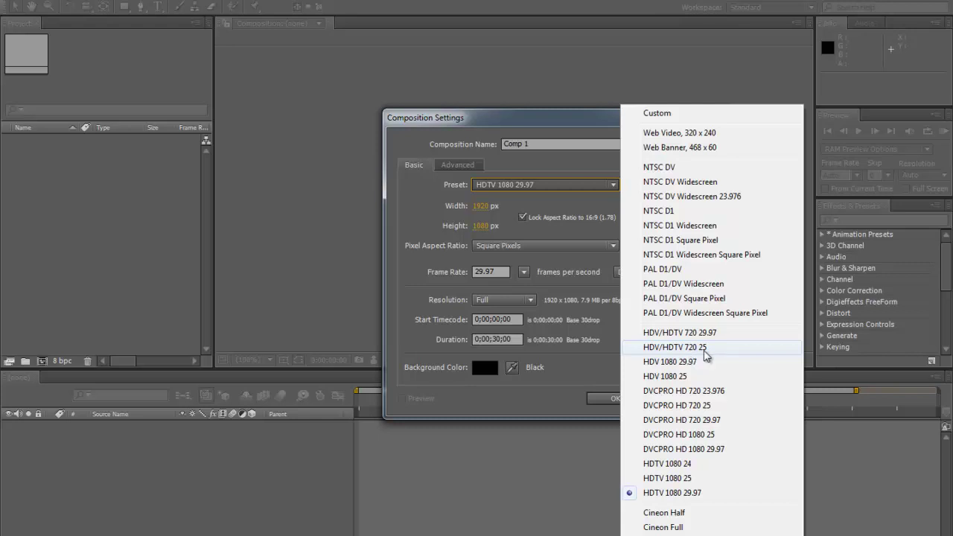
left_click(704, 348)
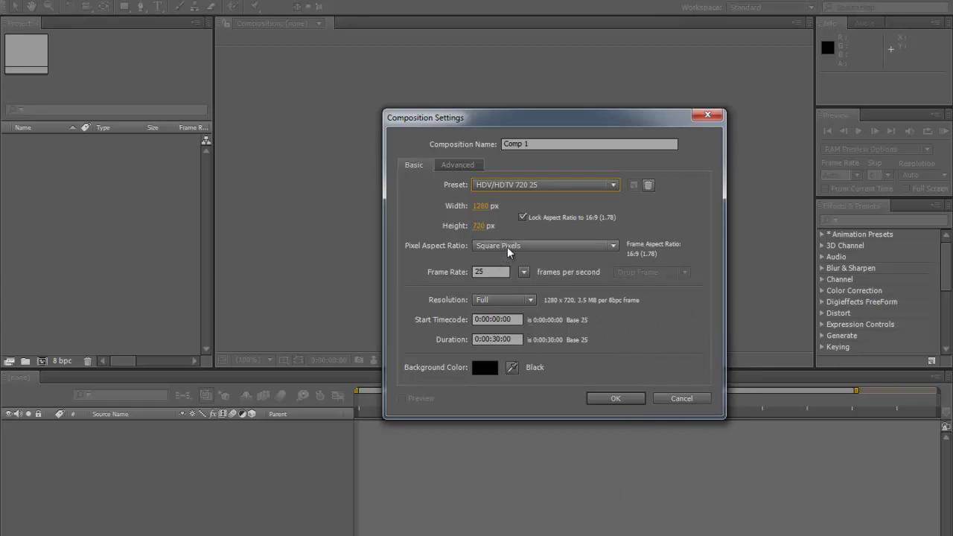
left_click(522, 340)
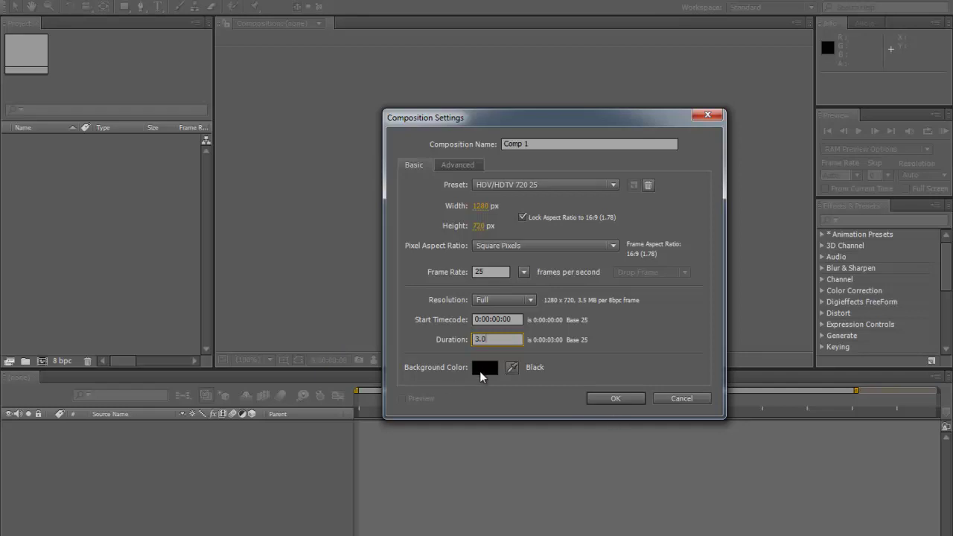
- Set the background colour to a very pale yellow, almost white, and create the composition
left_click(484, 368)
left_click(419, 214)
left_click_drag(419, 214, 397, 186)
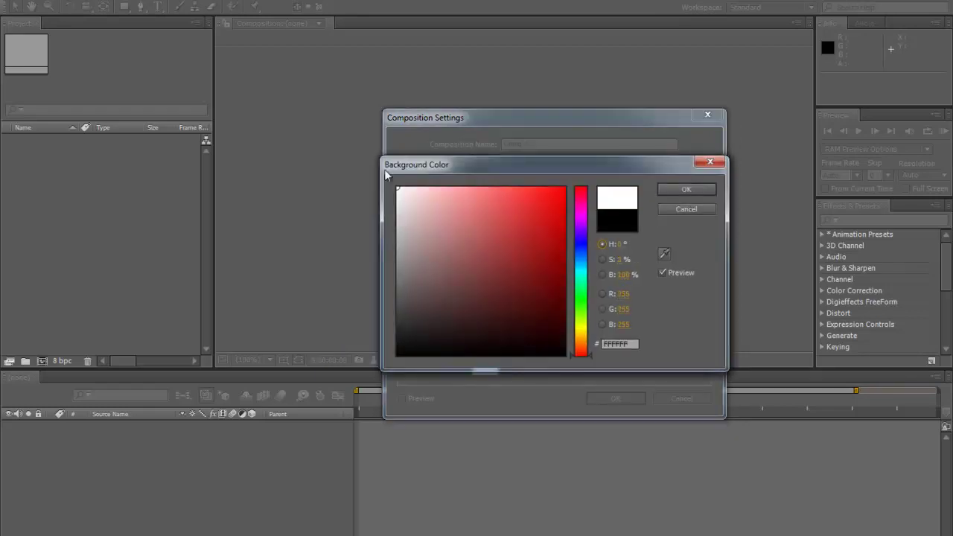
left_click(581, 341)
mouse_move(583, 343)
left_mouse_down()
mouse_move(578, 323)
mouse_move(589, 335)
mouse_move(589, 326)
left_mouse_up()
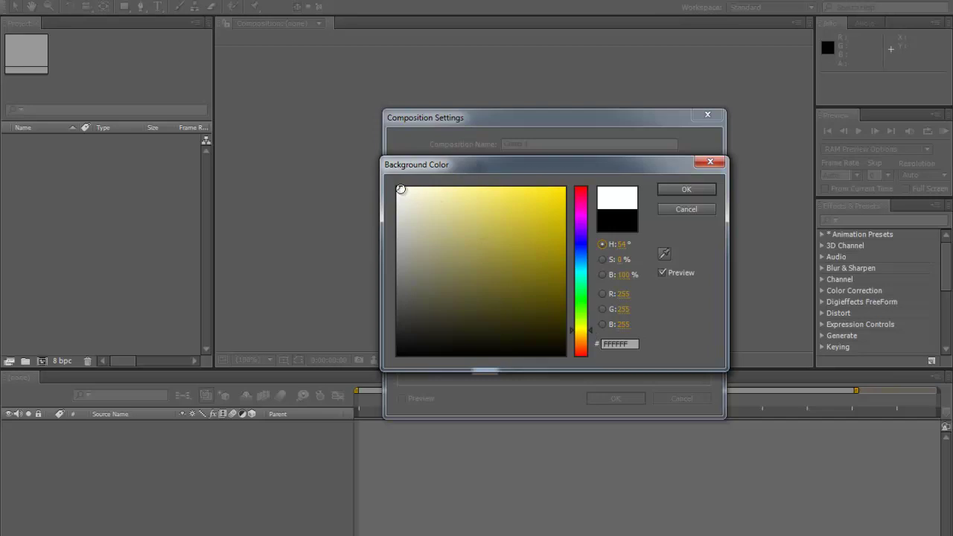
left_click_drag(401, 189, 396, 186)
mouse_move(587, 335)
left_mouse_down()
mouse_move(589, 305)
mouse_move(591, 334)
mouse_move(590, 323)
left_mouse_up()
left_click(582, 330)
left_click(688, 189)
left_click(613, 397)
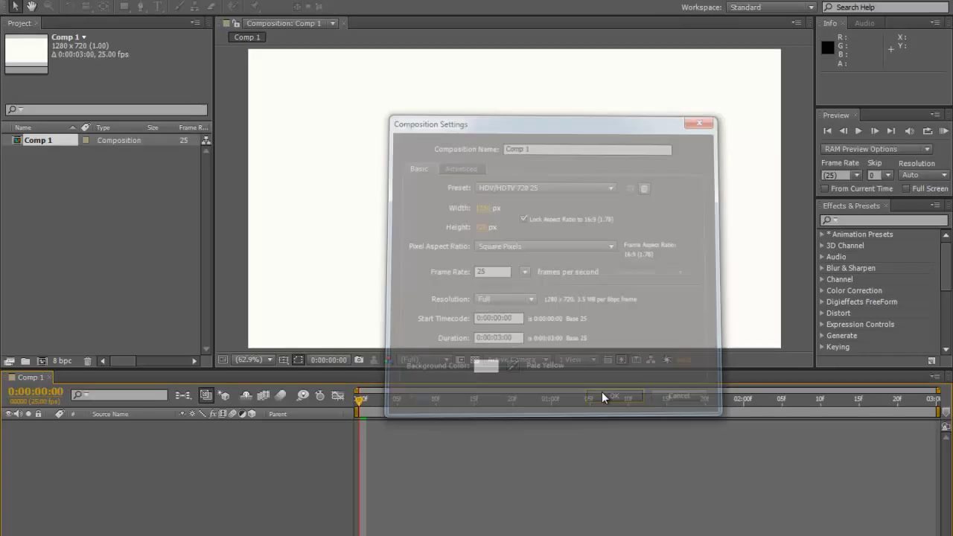
- Enlarge the composition viewer and start a text layer with the letter m in the left part of the frame
left_click_drag(570, 367, 564, 407)
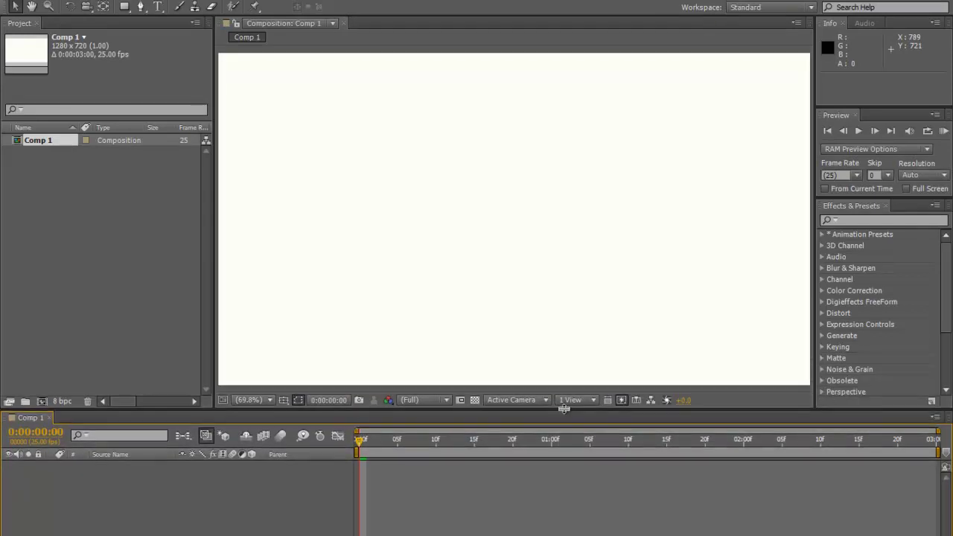
left_click(158, 6)
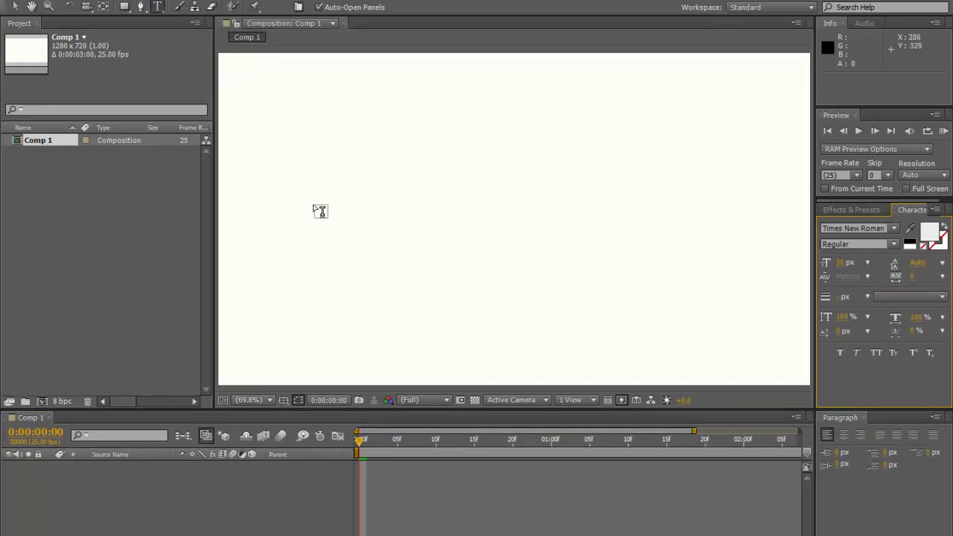
left_click(313, 209)
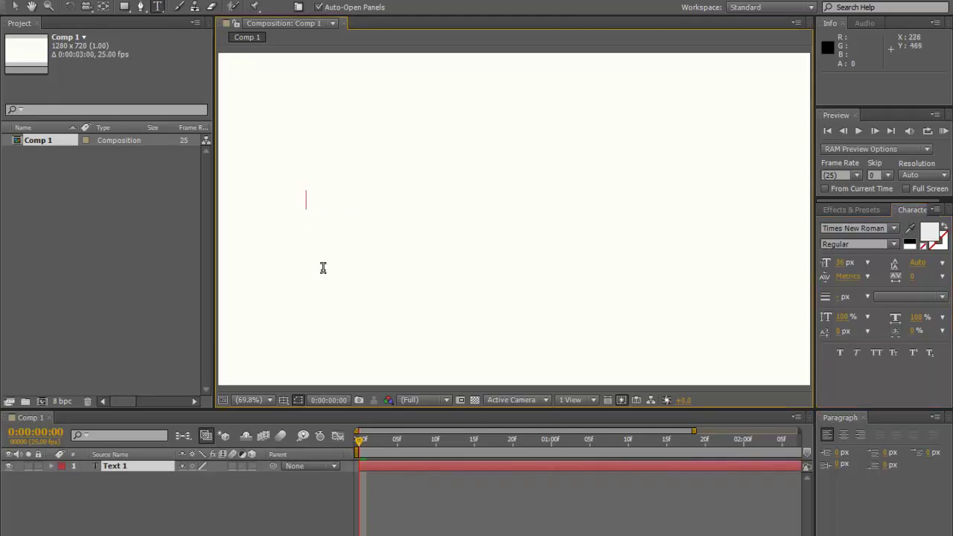
type("H")
- Set the letter's fill colour to yellow-green C2D34D and replace it with a capital M
left_click_drag(321, 201, 285, 196)
left_click(927, 234)
left_click_drag(422, 299, 391, 339)
mouse_move(578, 336)
left_mouse_down()
mouse_move(583, 315)
mouse_move(580, 327)
left_mouse_up()
left_click_drag(563, 278, 571, 278)
left_click_drag(588, 330, 585, 324)
mouse_move(515, 240)
left_mouse_down()
mouse_move(513, 224)
mouse_move(534, 210)
mouse_move(539, 219)
mouse_move(504, 216)
left_mouse_up()
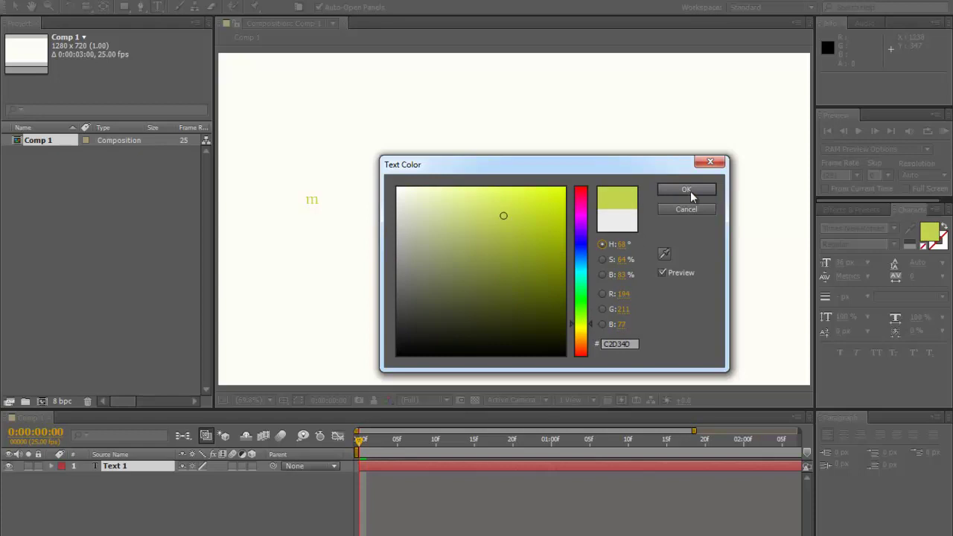
left_click(684, 191)
type("M")
- Change the font of the M to DB Ramintra X
left_click_drag(320, 198, 289, 191)
left_click(881, 229)
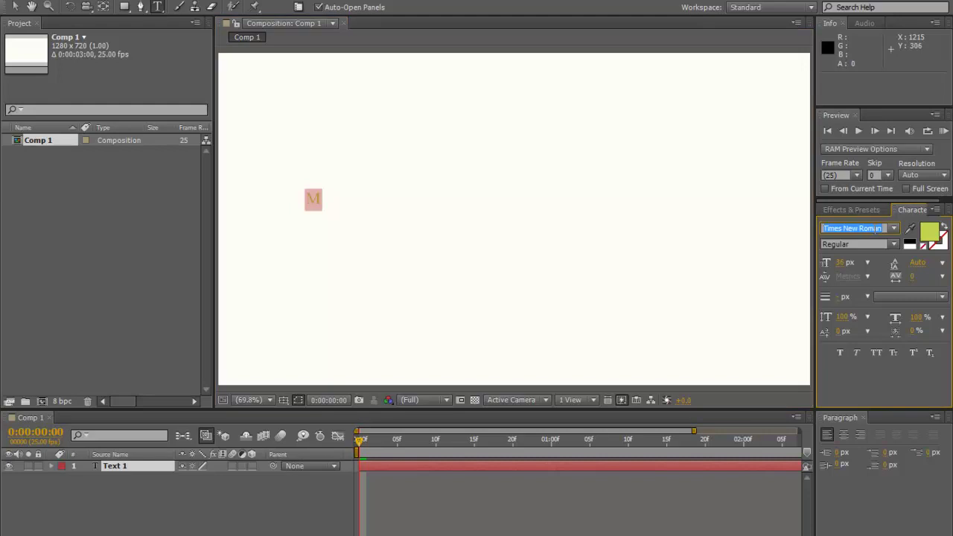
type("D")
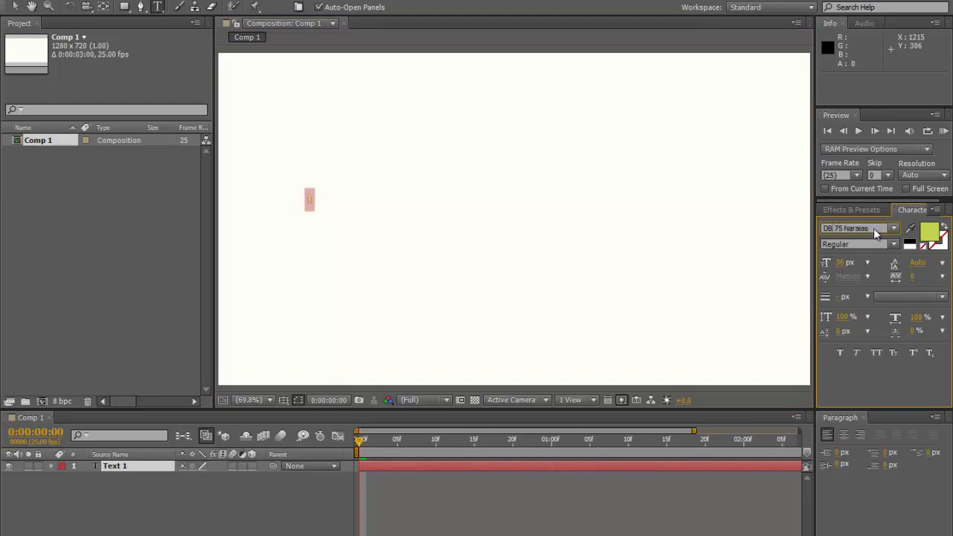
type("B R")
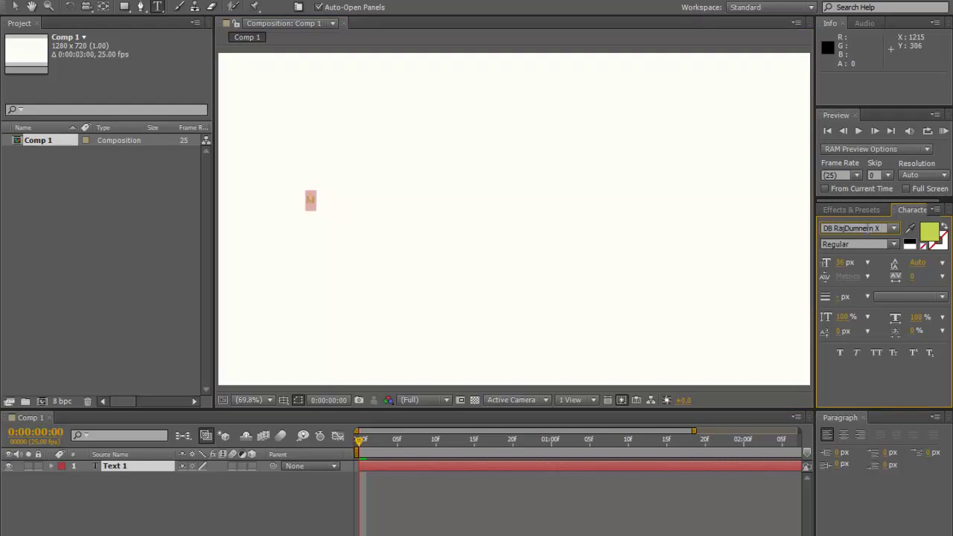
type("am")
left_click(15, 5)
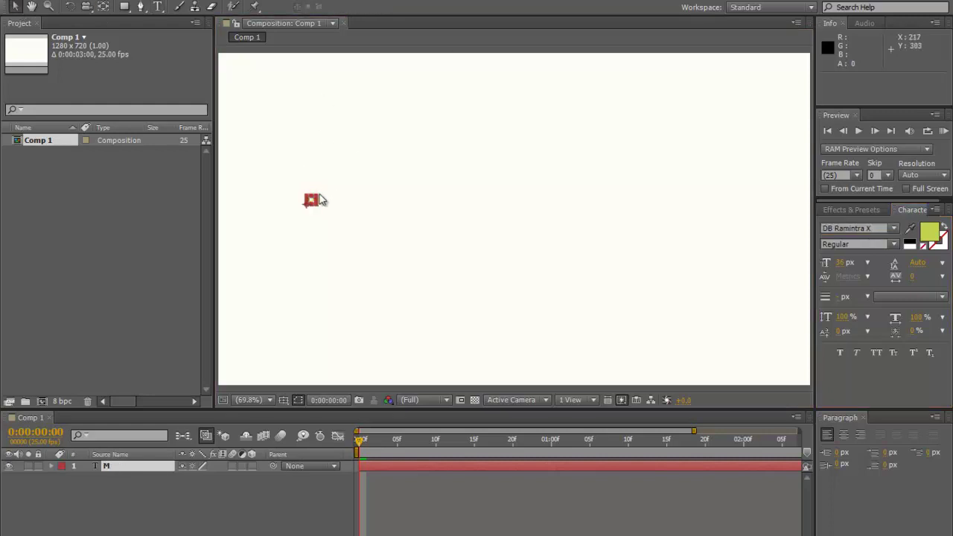
left_click_drag(317, 195, 353, 202)
scroll(424, 204, "down", 2)
scroll(469, 199, "up", 2)
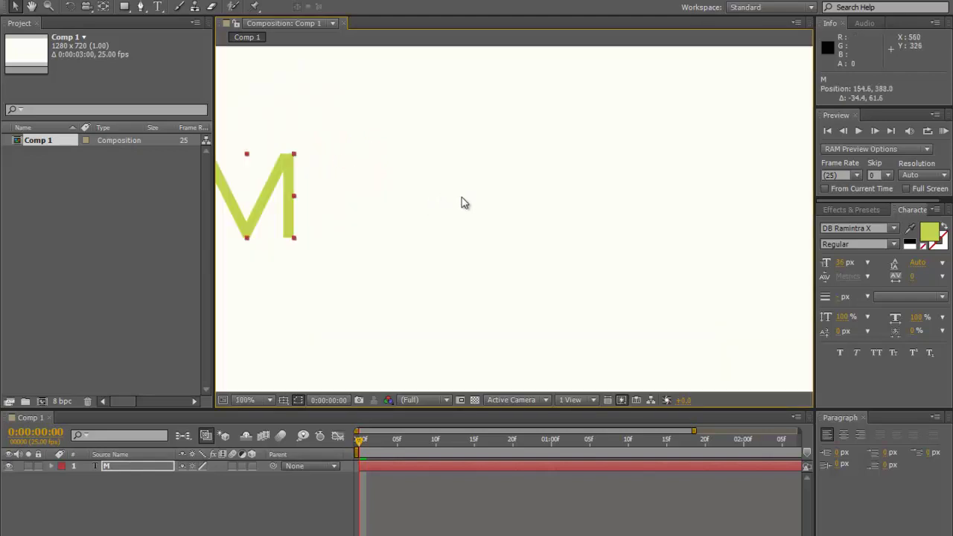
key("ctrl+z")
scroll(427, 212, "down", 2)
key("ctrl+z")
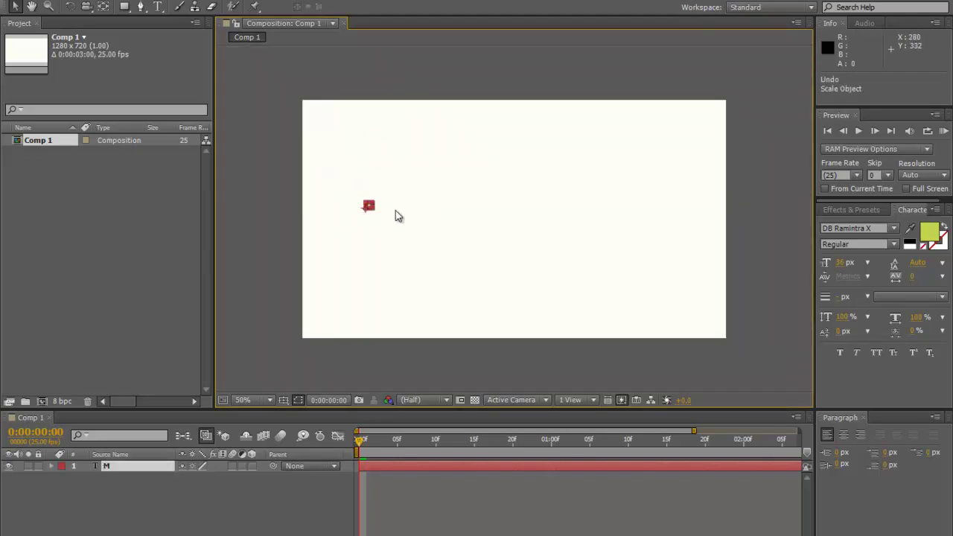
- Increase the M's font size to 341 px, move it to about 93, 370 in the frame, and deselect it
left_click_drag(839, 260, 944, 262)
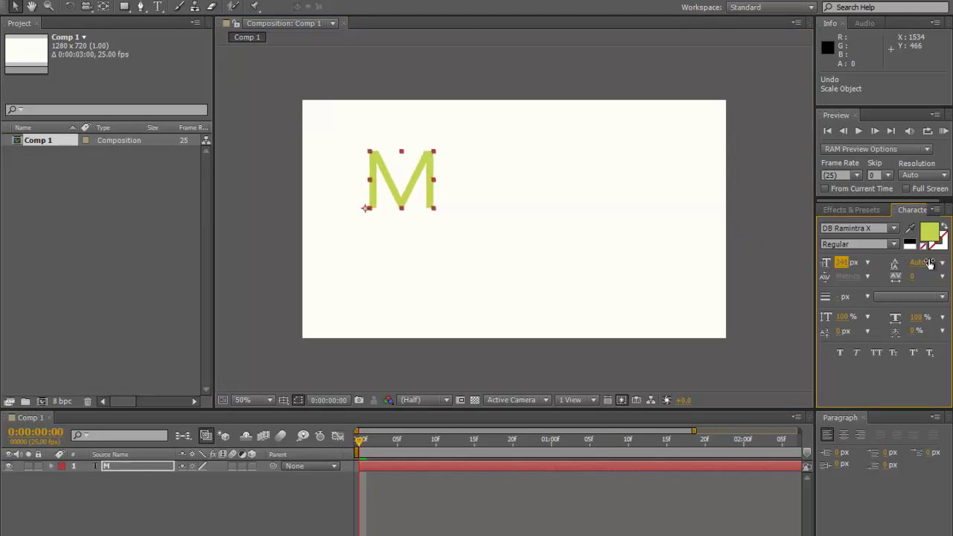
left_click_drag(409, 192, 374, 210)
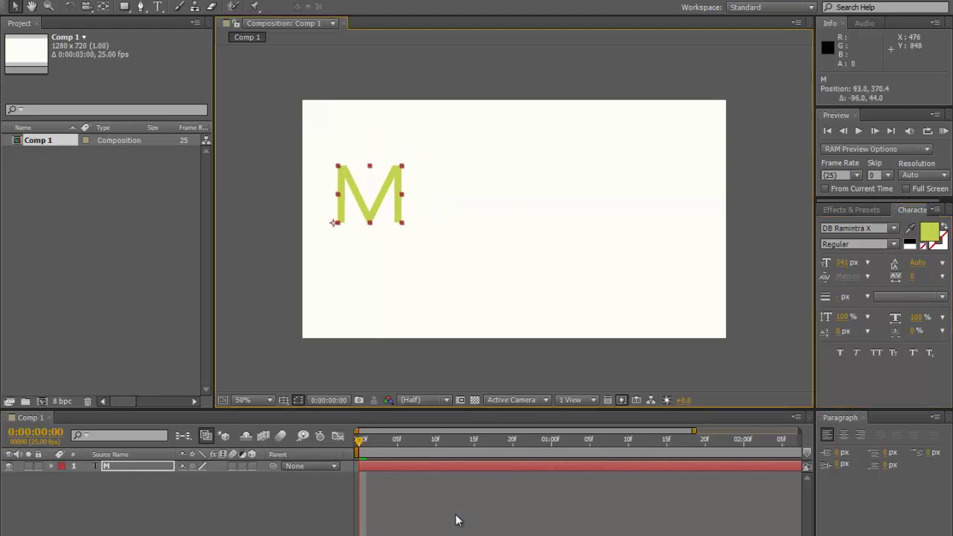
left_click(475, 399)
left_click(474, 400)
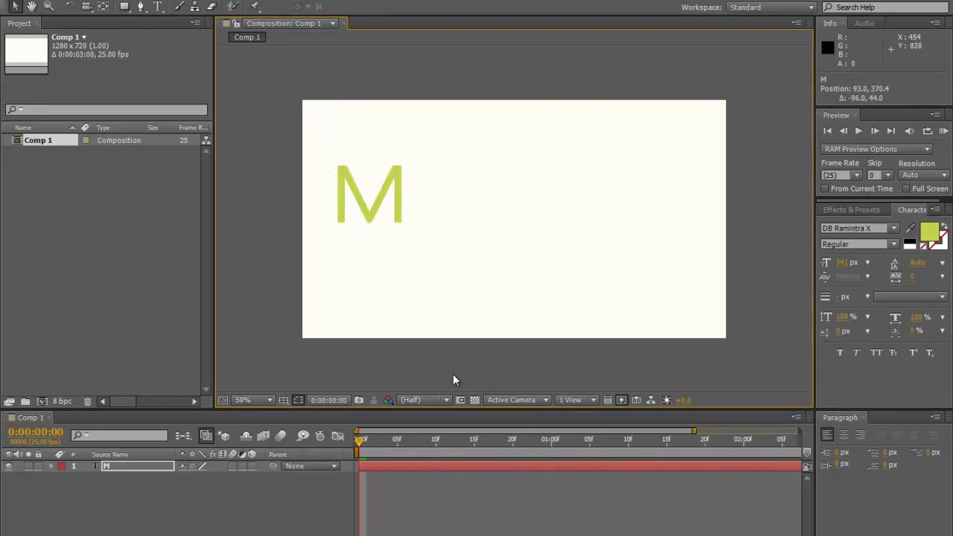
left_click(453, 374)
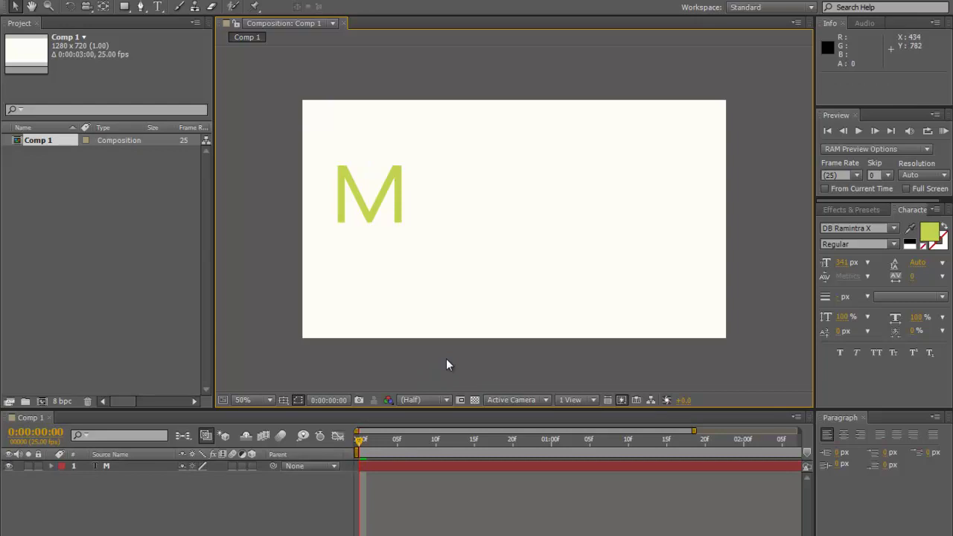
- Add the letters e and s as two separate text layers to the right of the M
key("t")
key("t")
left_click(154, 11)
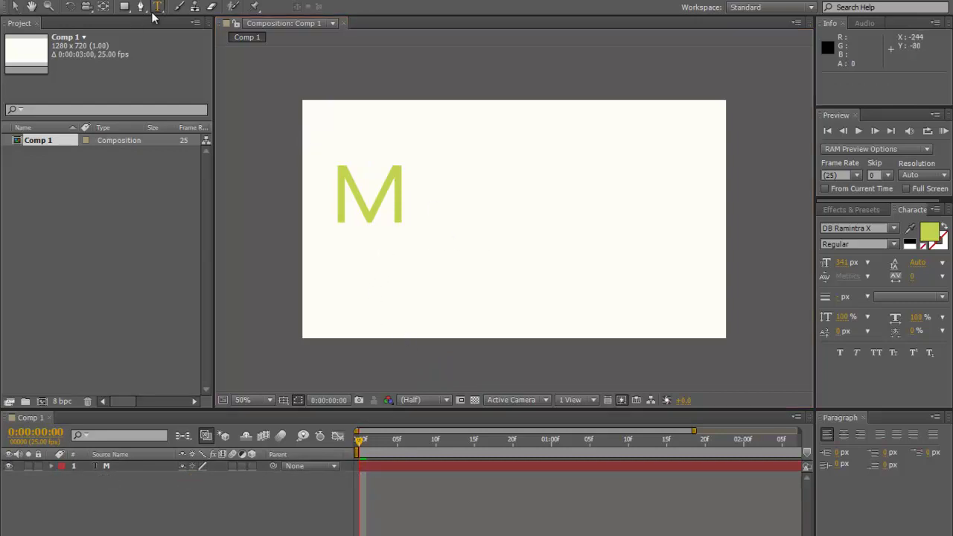
left_click(456, 218)
type("e")
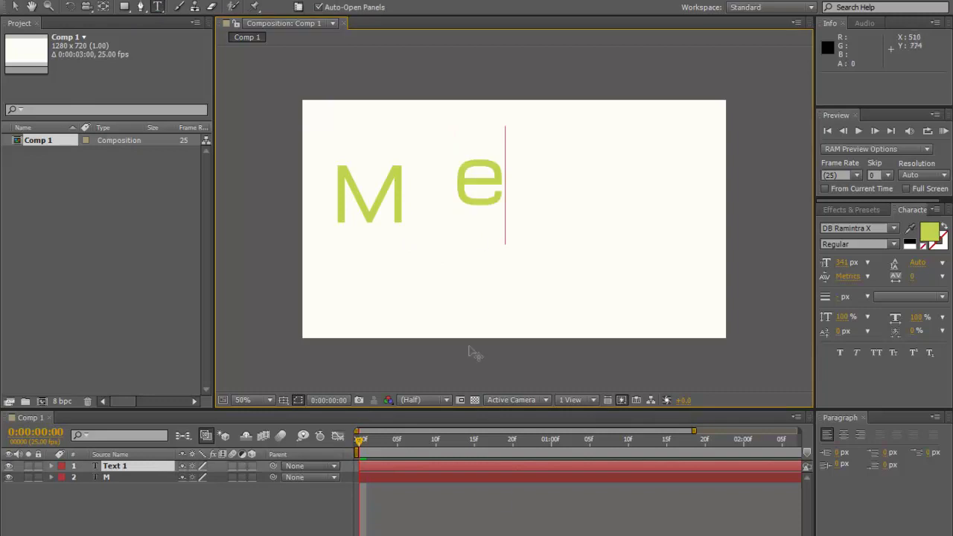
left_click(496, 509)
left_click(542, 247)
type("s")
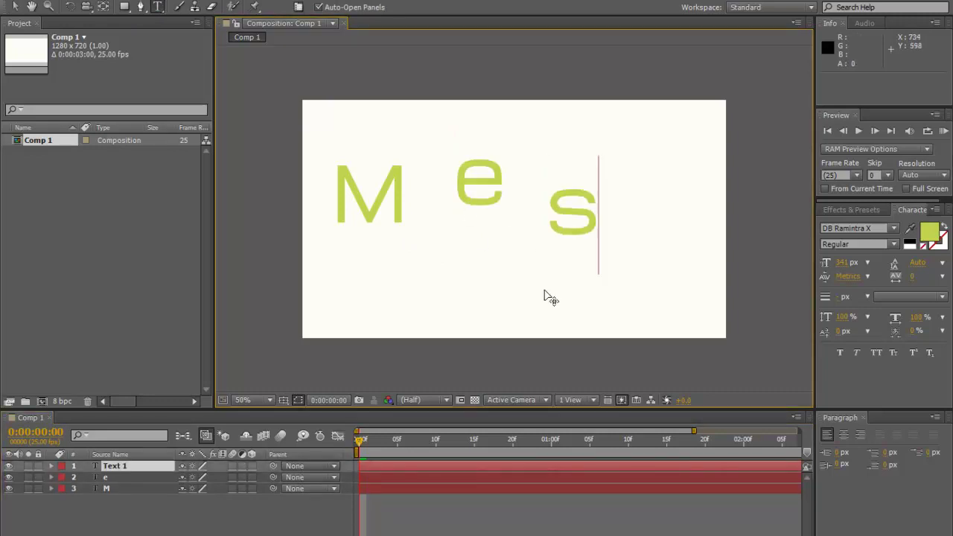
- Add three more separate text layers: i and s below the first letters, and e near the frame's right edge
left_click(467, 501)
left_click(408, 288)
type("i")
left_click(491, 525)
left_click(494, 278)
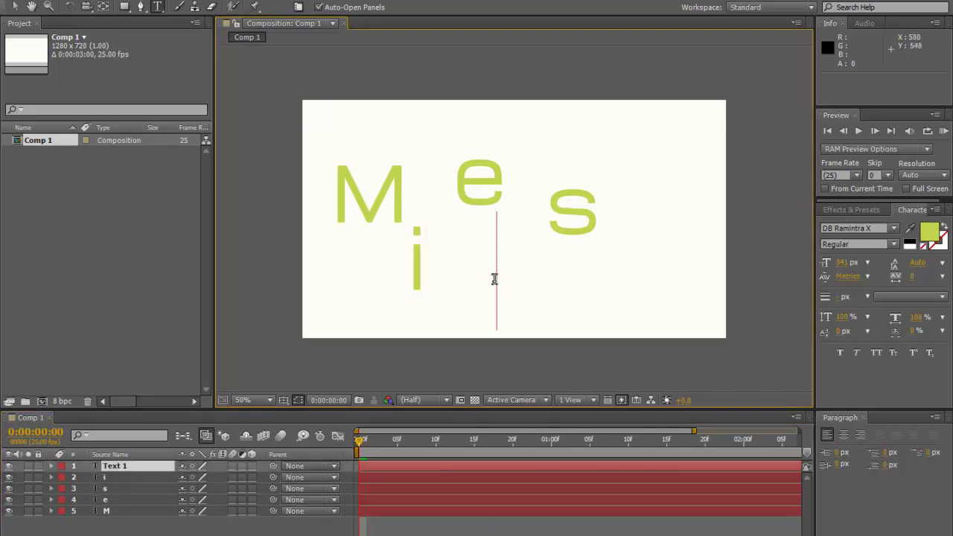
type("s")
left_click(503, 526)
left_click(646, 237)
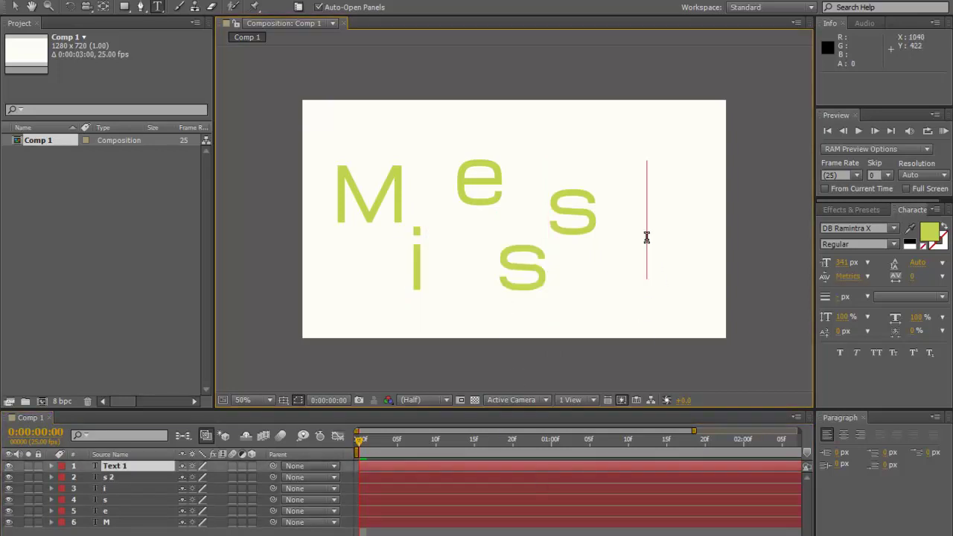
type("e")
- Rearrange the letter layers side by side in one row so they read Mesise
left_click(15, 7)
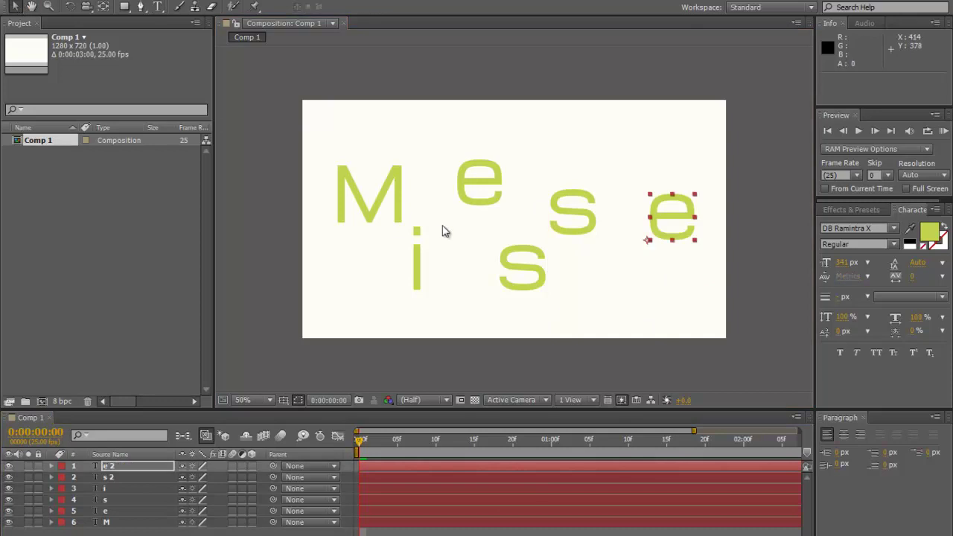
left_click_drag(407, 214, 503, 250)
left_click_drag(478, 186, 418, 221)
left_click_drag(416, 271, 544, 230)
left_click_drag(524, 273, 476, 230)
mouse_move(547, 233)
left_mouse_down()
mouse_move(519, 218)
mouse_move(546, 219)
left_mouse_up()
left_click_drag(635, 222, 588, 202)
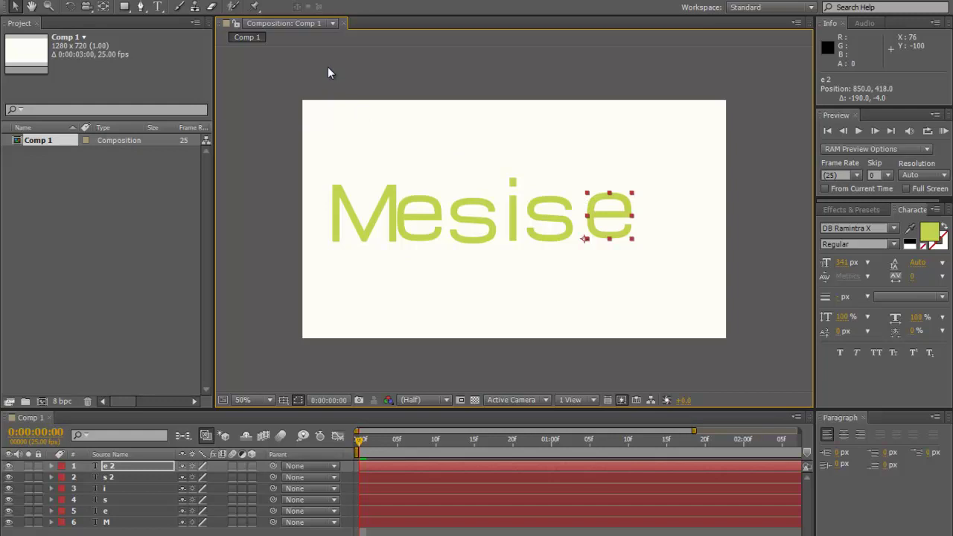
- Show the rulers, place a horizontal guide at 464, and rest all the letters on it, tightly spaced as Mesise
key("ctrl+r")
left_click_drag(522, 52, 481, 259)
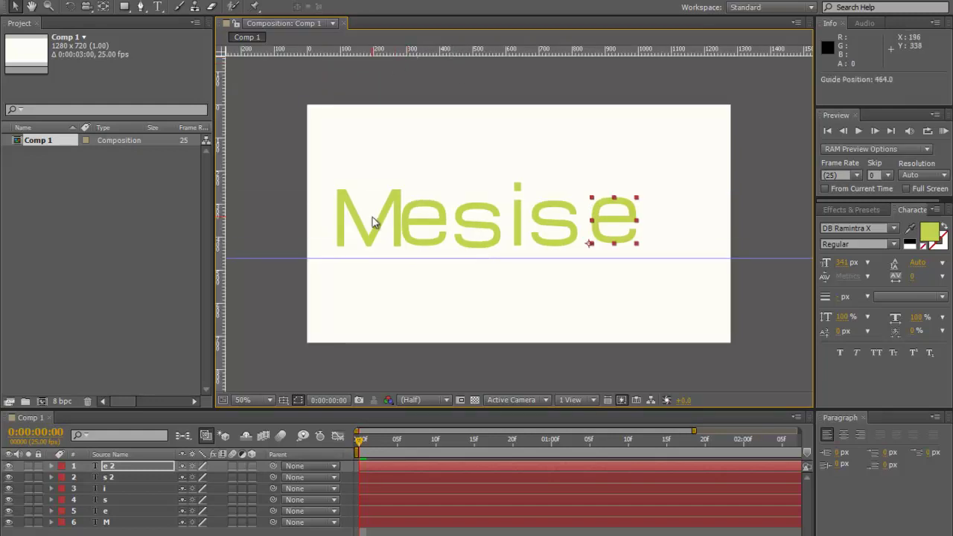
left_click_drag(374, 218, 375, 232)
left_click_drag(437, 227, 456, 236)
mouse_move(517, 224)
left_mouse_down()
mouse_move(510, 237)
mouse_move(493, 238)
mouse_move(514, 237)
left_mouse_up()
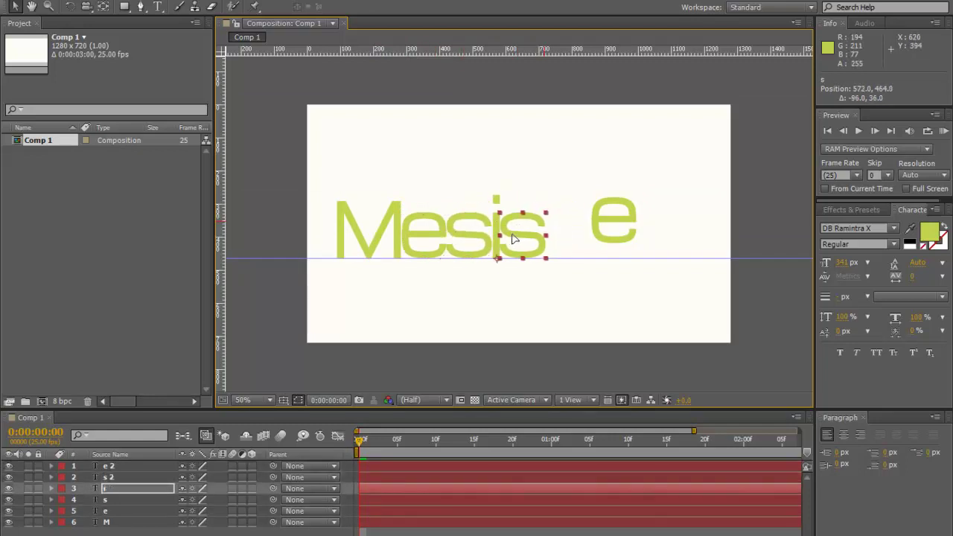
left_click_drag(593, 243, 570, 244)
key("ctrl+z")
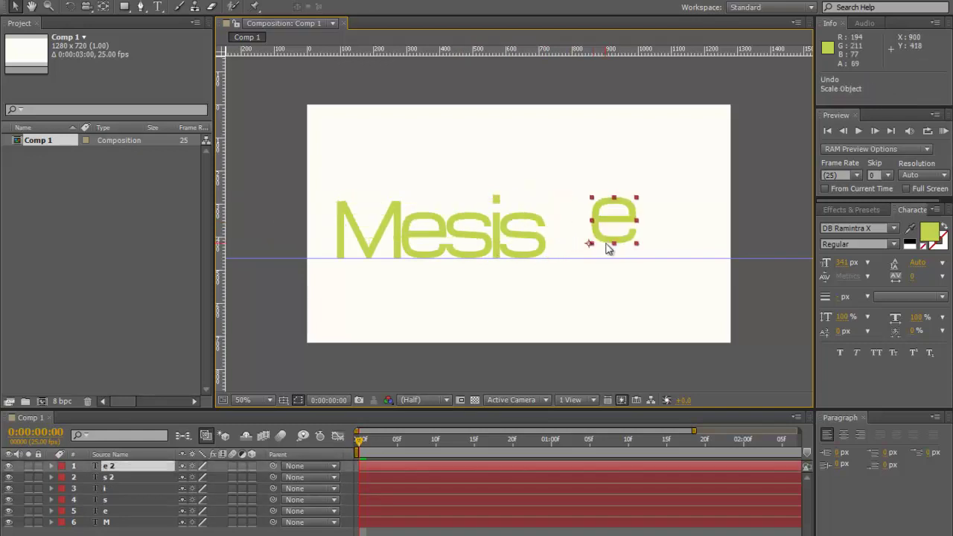
left_click_drag(627, 223, 579, 238)
key("F2")
left_click(459, 469)
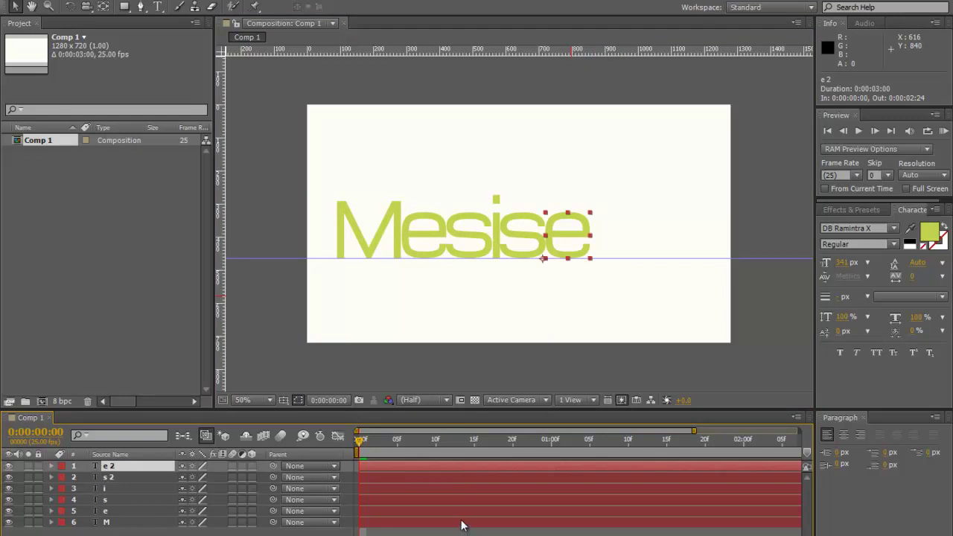
- Move all six letter layers together to the frame's horizontal centre, keeping them on the guide with the M at 237, 464
left_click(460, 526, "shift")
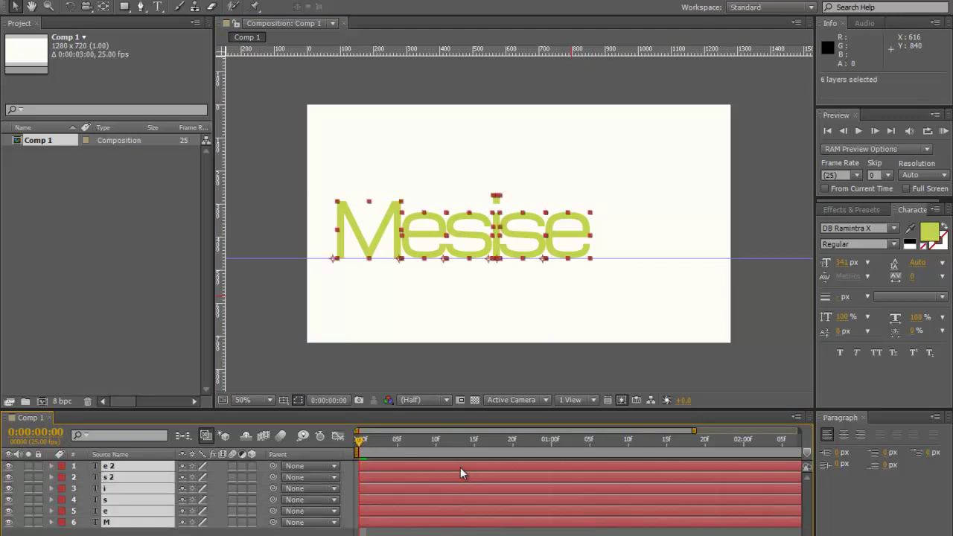
key("F2")
left_click(451, 466)
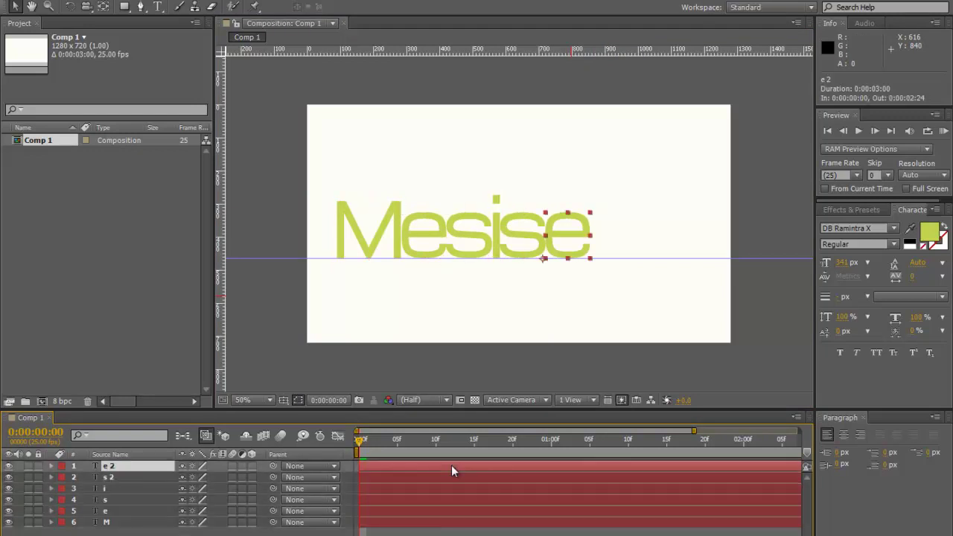
left_click(452, 524, "shift")
left_click_drag(518, 238, 566, 238)
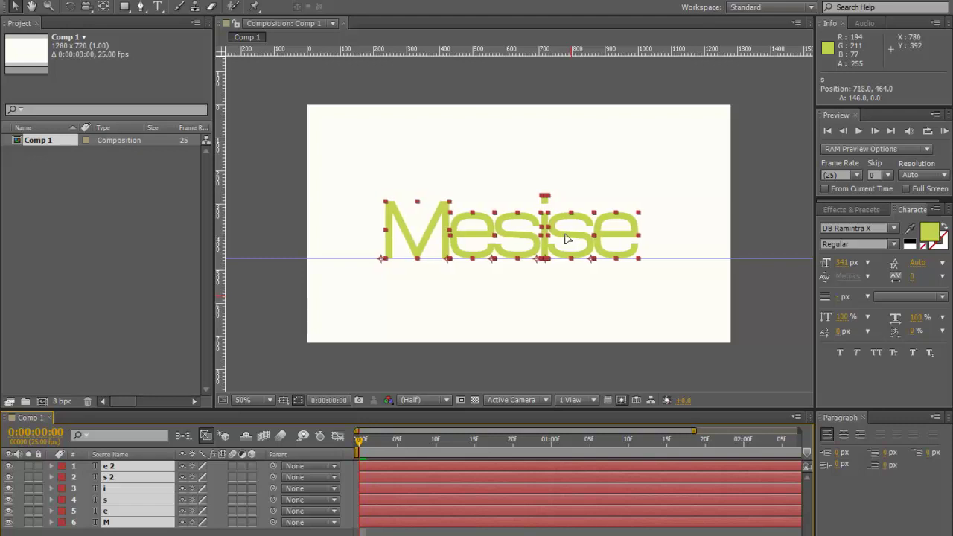
left_click(618, 206)
left_click_drag(644, 186, 410, 240)
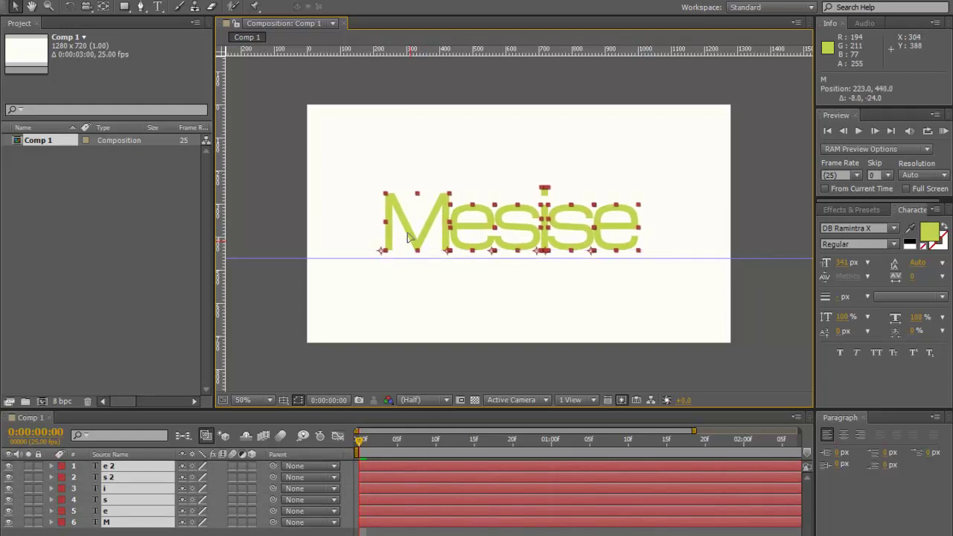
left_click_drag(412, 241, 415, 241)
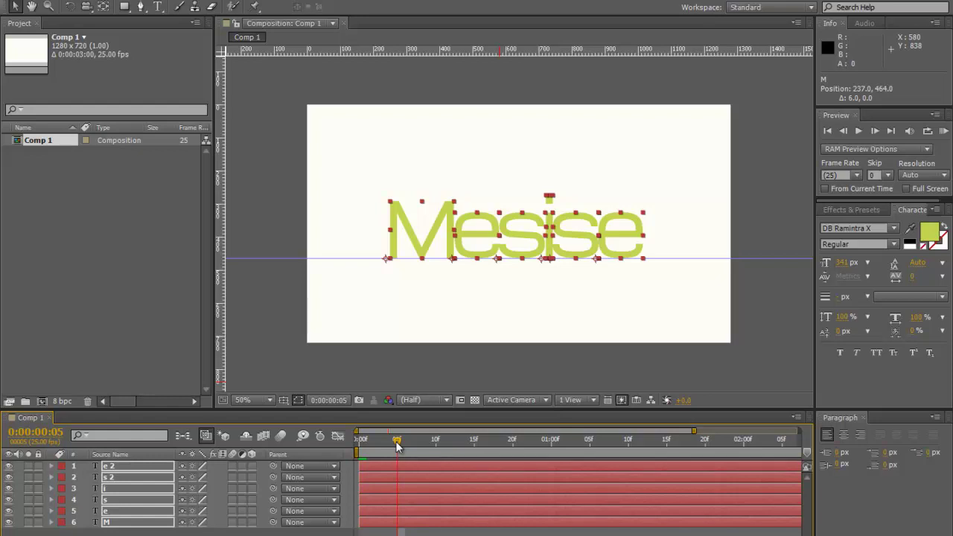
- Go to 0:00:02:00, enlarge the timeline and expand all six letter layers, keeping them selected
left_click_drag(398, 443, 588, 448)
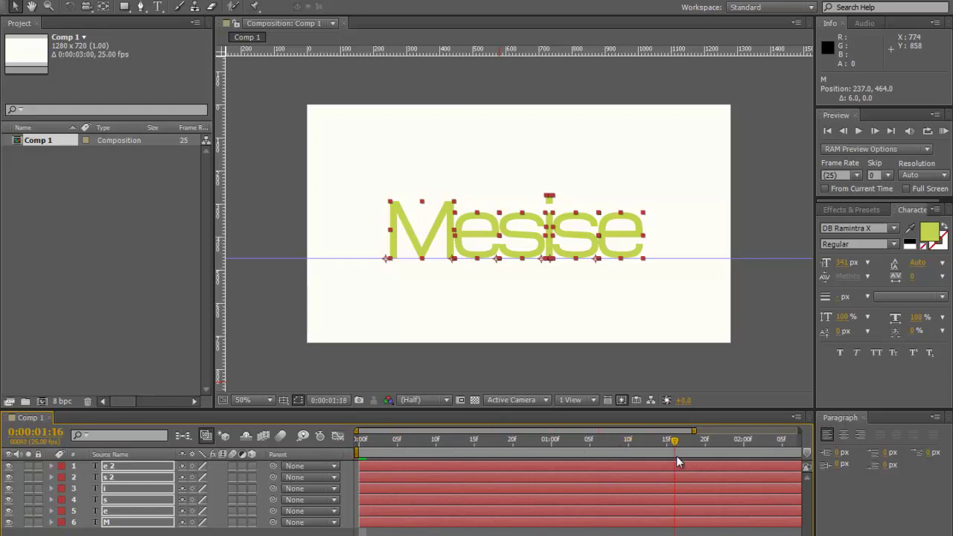
scroll(577, 484, "right", 3)
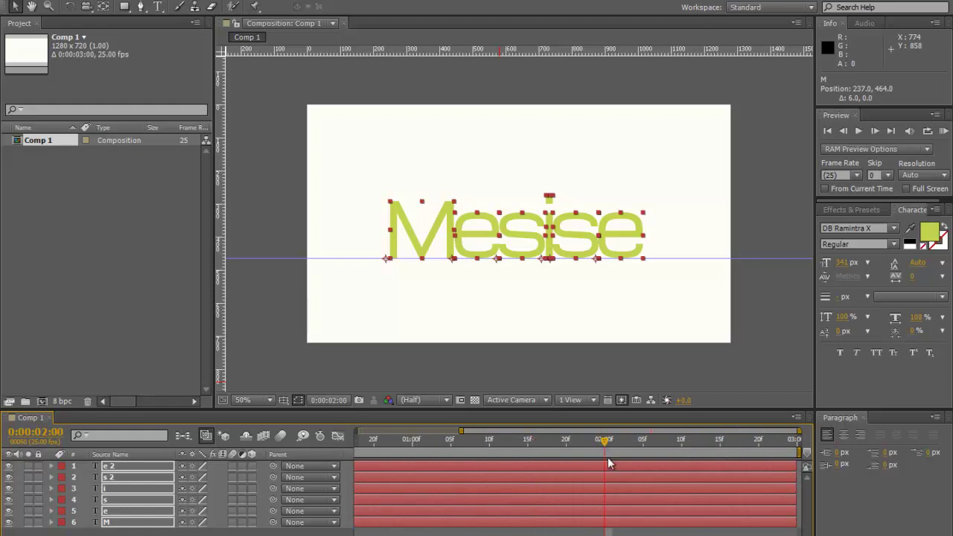
left_click(584, 338)
left_click_drag(647, 195, 421, 282)
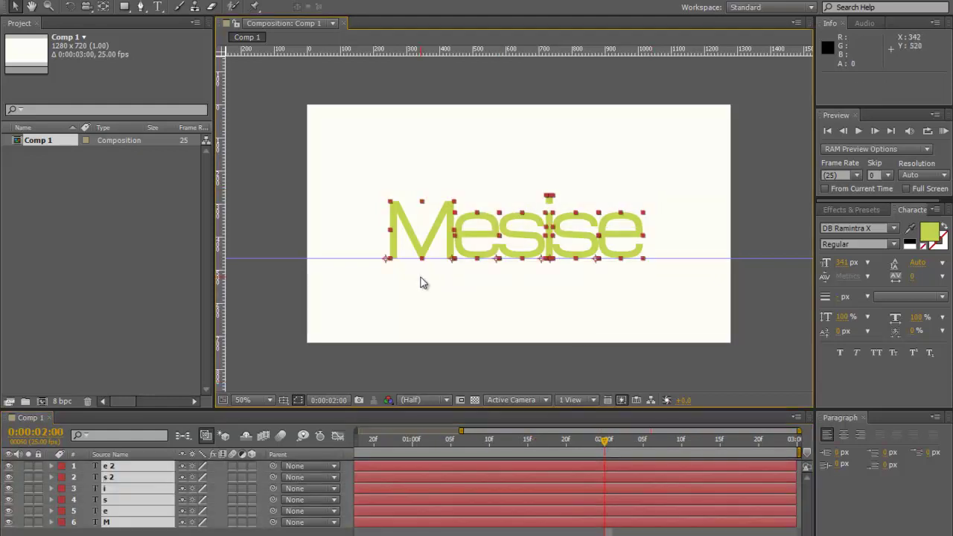
left_click(52, 466)
left_click_drag(128, 409, 127, 230)
left_click(59, 311)
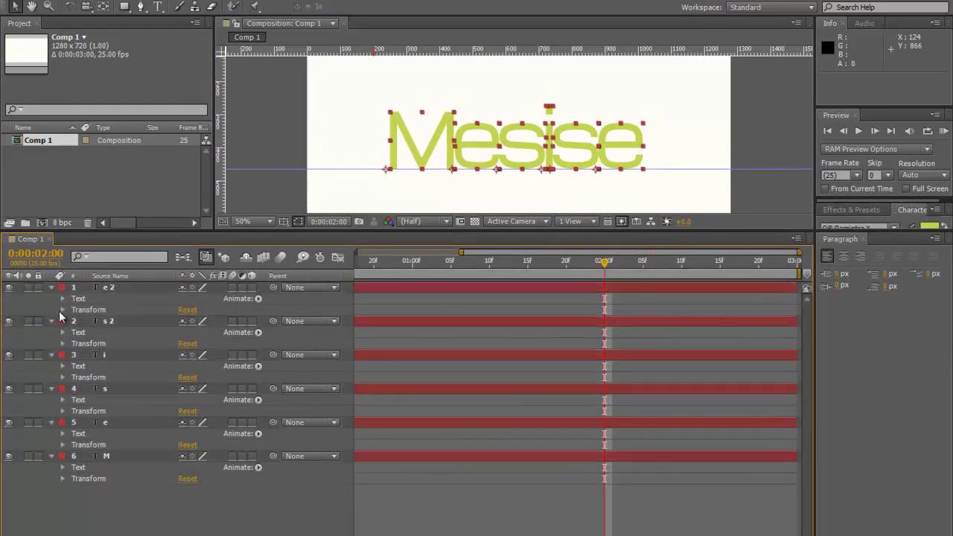
left_click(108, 289)
left_click(110, 455, "shift")
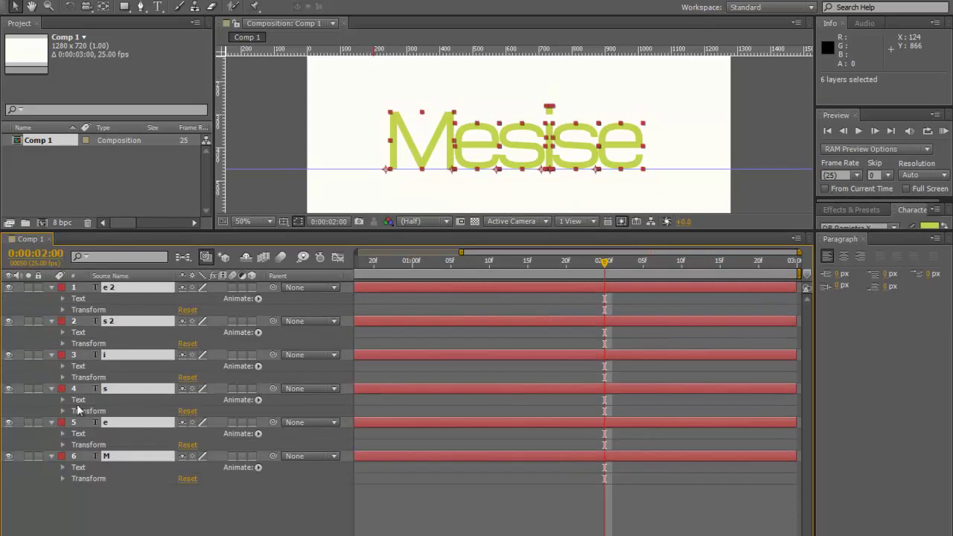
- Expand the Transform properties of all six letter layers
left_click(62, 310)
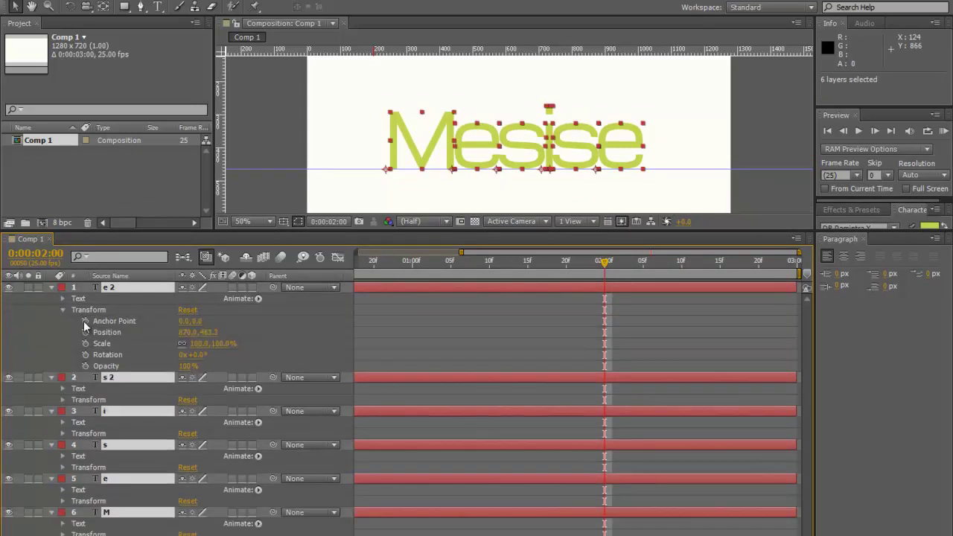
left_click(63, 400)
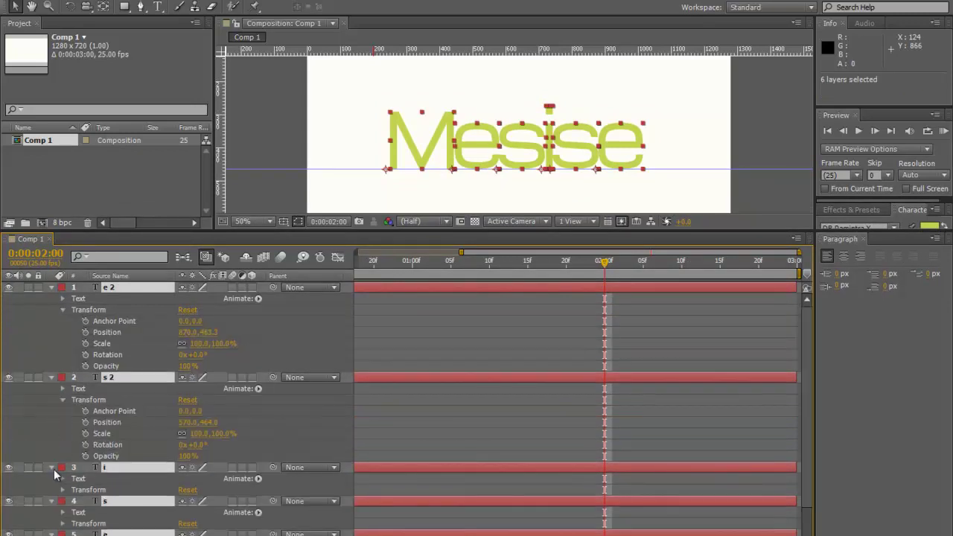
left_click(63, 490)
scroll(74, 488, "down", 3)
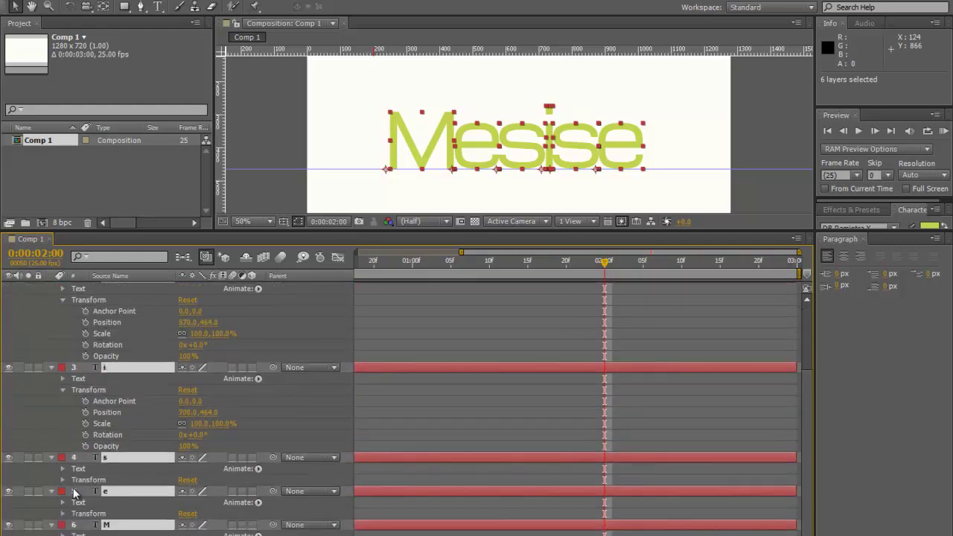
left_click(62, 479)
scroll(62, 479, "down", 2)
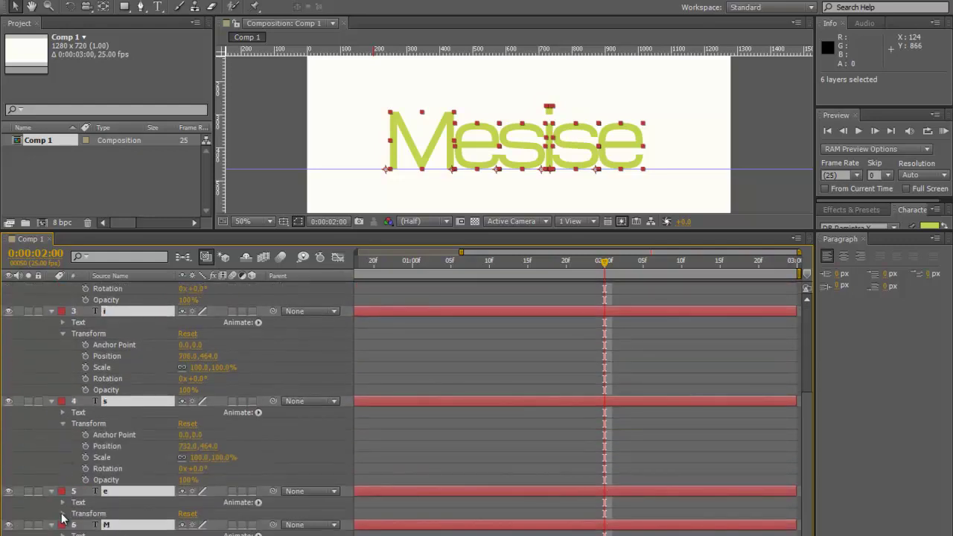
left_click(63, 503)
scroll(78, 510, "down", 1)
scroll(93, 529, "down", 2)
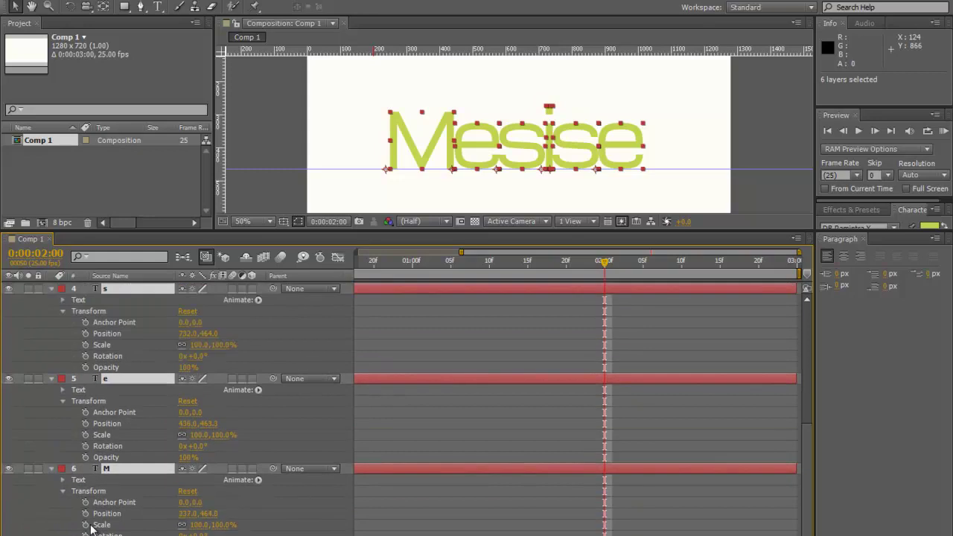
- Start keyframing Anchor Point, Position, Scale, Rotation and Opacity at 0:00:02:00 on all six letter layers
left_click_drag(83, 530, 95, 399)
left_click_drag(84, 459, 86, 319)
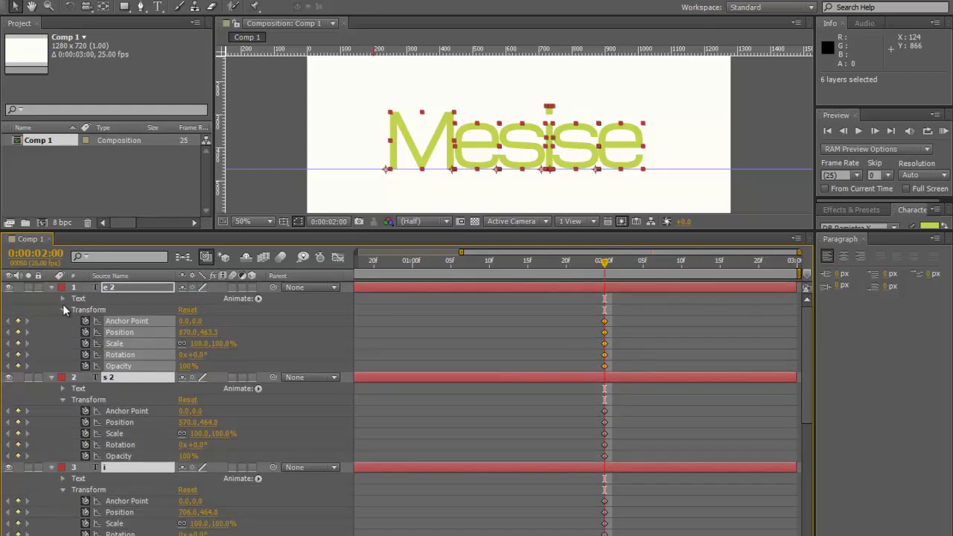
scroll(162, 402, "down", 8)
- At 0:00:01:20, offset the letters vertically above and below the baseline, raising the M to 237, 442
left_click(429, 270)
mouse_move(578, 283)
left_mouse_down()
mouse_move(602, 281)
mouse_move(566, 276)
left_mouse_up()
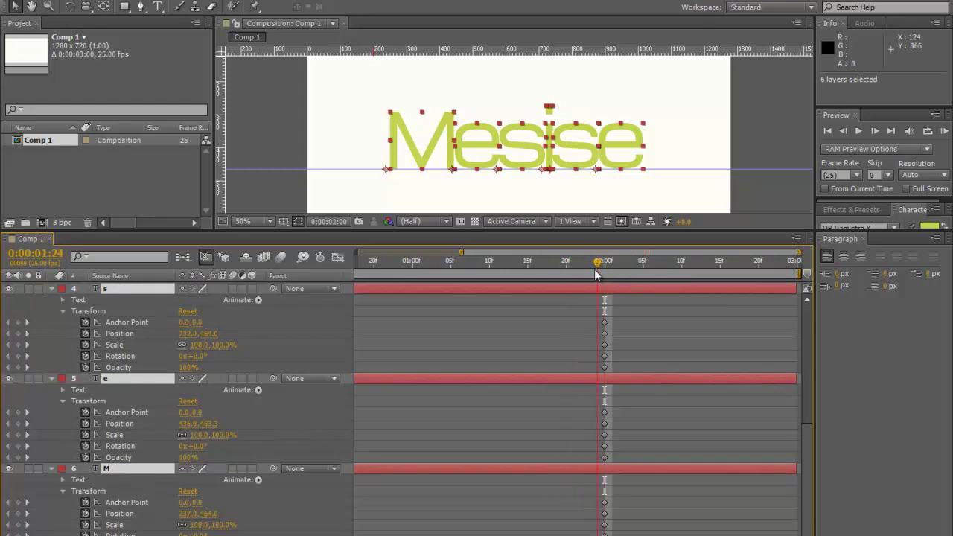
mouse_move(563, 291)
left_mouse_down()
mouse_move(612, 289)
mouse_move(566, 299)
left_mouse_up()
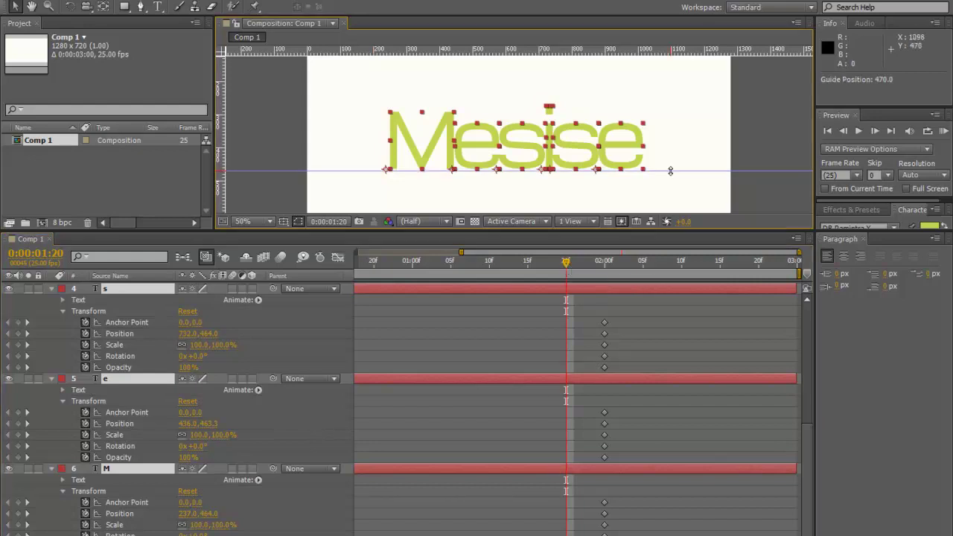
left_click_drag(618, 232, 618, 377)
left_click(741, 291)
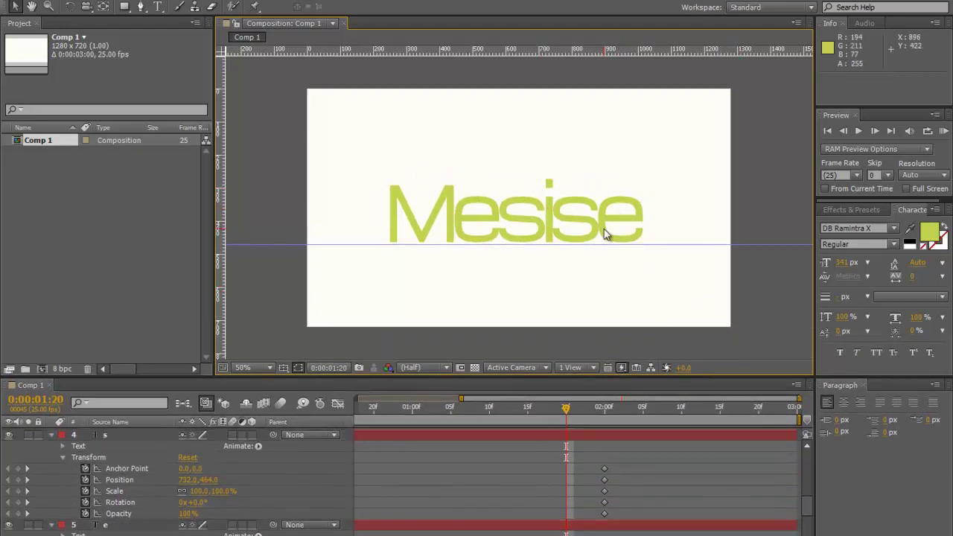
left_click_drag(612, 233, 550, 225)
left_click_drag(477, 223, 474, 192)
left_click_drag(527, 227, 527, 239)
left_click(450, 223)
left_click_drag(449, 223, 450, 216)
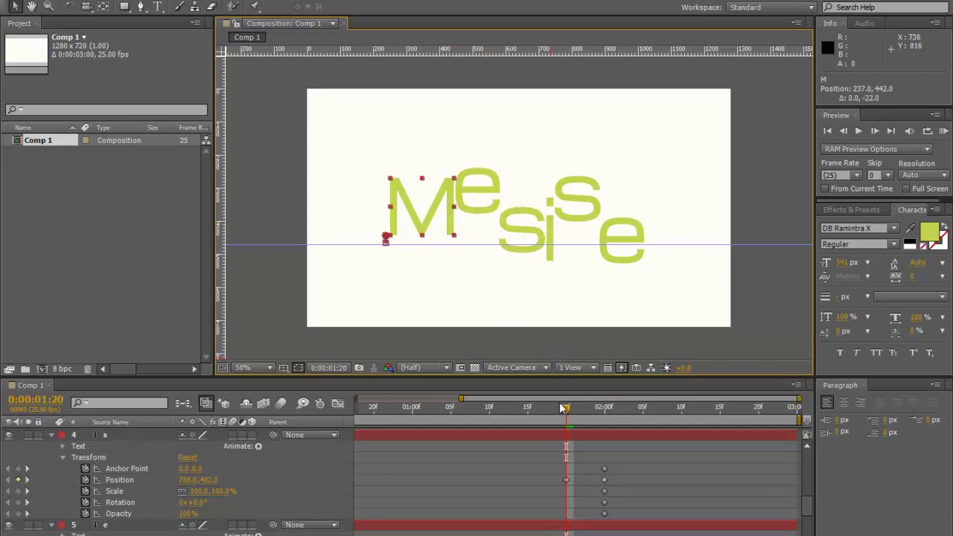
- At 0:00:01:15, scatter the letters around the frame: e, i and e high, both s low, and the M at 37, 540
left_click(527, 414)
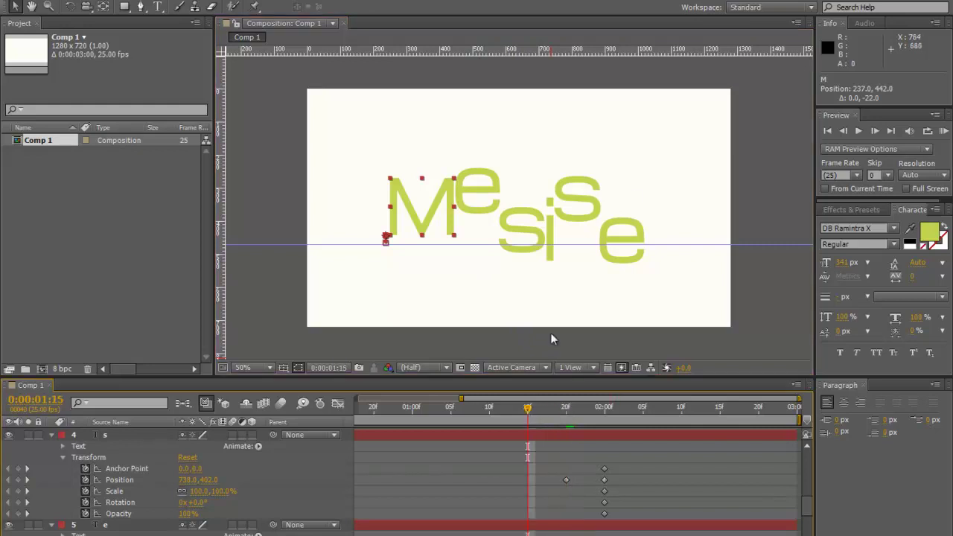
left_click_drag(618, 240, 620, 122)
left_click_drag(582, 202, 580, 302)
left_click_drag(553, 208, 554, 111)
left_click_drag(529, 208, 445, 281)
left_click_drag(479, 183, 417, 123)
left_click_drag(413, 200, 339, 237)
- At 0:00:01:10, scatter the letters to new spots across the frame, with the first s at 78, 236 and the first e at about 1022, 365
left_click_drag(525, 419, 499, 420)
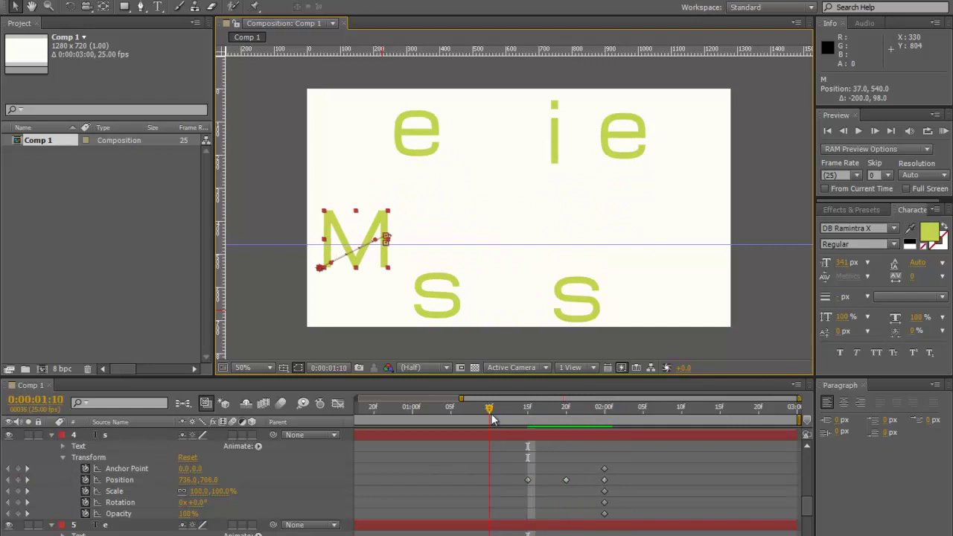
left_click_drag(382, 230, 704, 256)
left_click_drag(590, 307, 375, 156)
left_click_drag(446, 300, 591, 290)
left_click_drag(554, 151, 352, 313)
left_click_drag(417, 134, 671, 188)
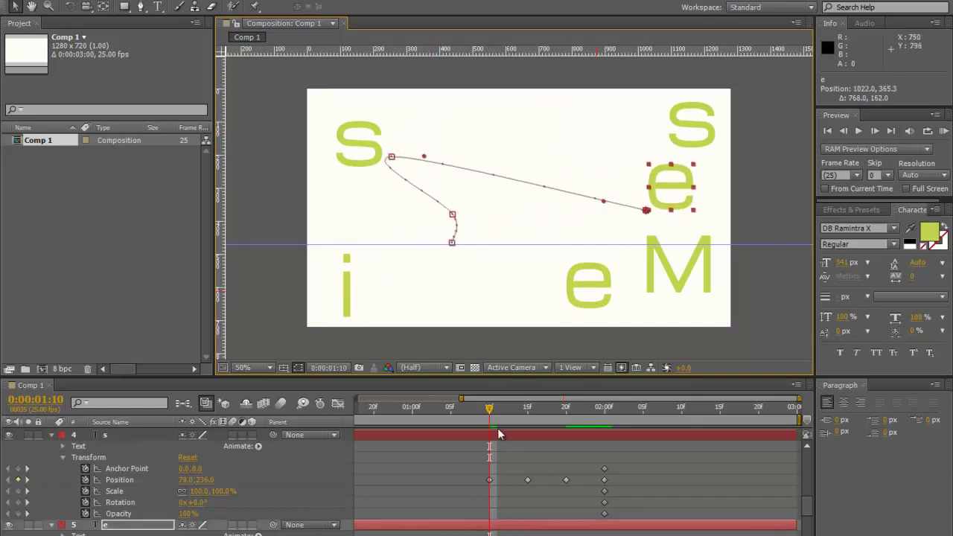
- At 0:00:01:05, scatter the letters again, with the first s at 1064, 660 and the second s at 590, 680
left_click_drag(681, 278, 430, 245)
left_click_drag(600, 282, 397, 115)
left_click_drag(361, 144, 673, 286)
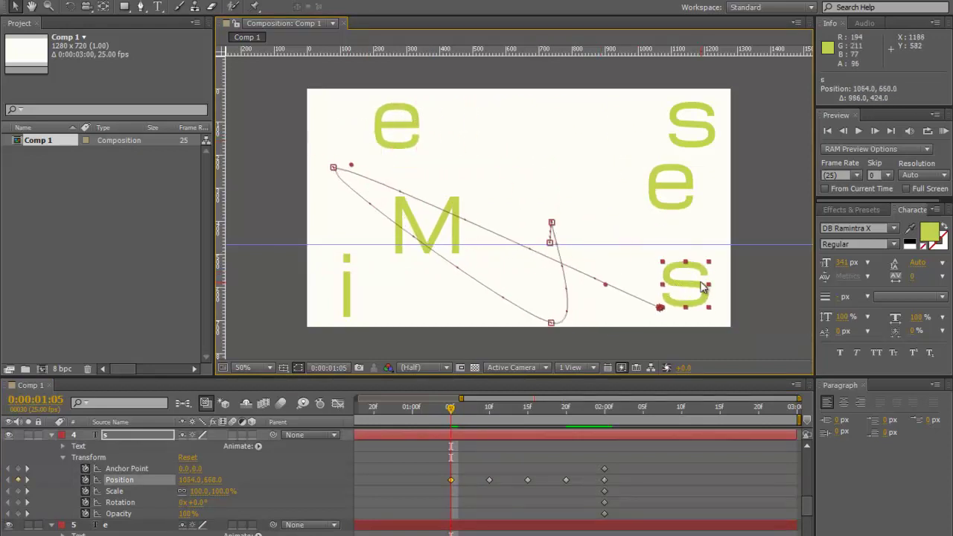
left_click(366, 274)
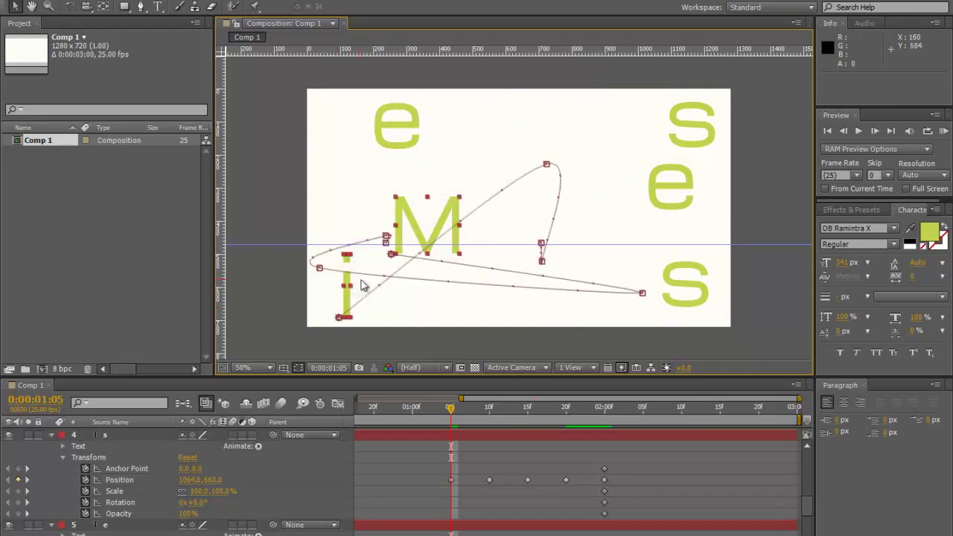
left_click_drag(347, 305, 644, 142)
left_click_drag(683, 188, 363, 277)
left_click_drag(702, 131, 537, 291)
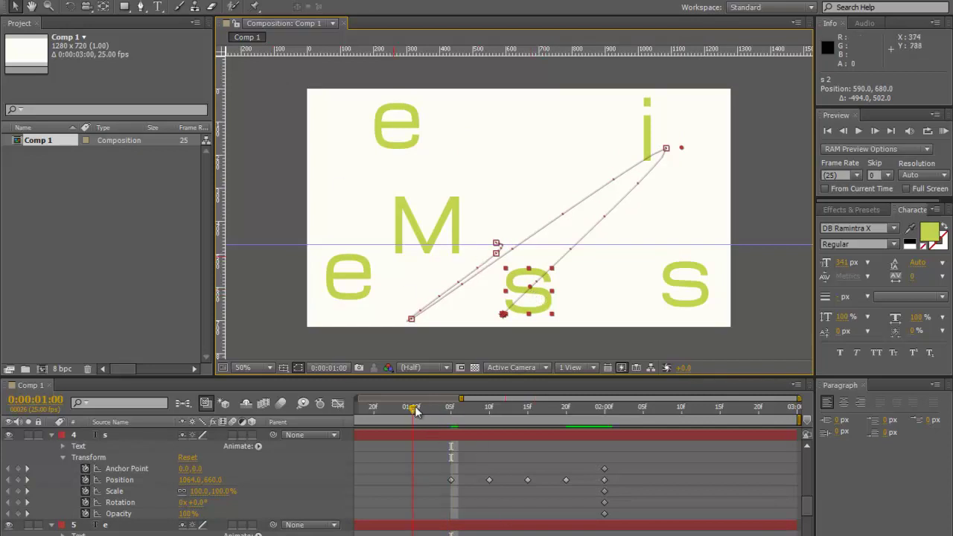
- At 0:00:01:00, line the letters up on the guide in the scrambled order eei ssM, with the M at 967, 470
left_click_drag(439, 220, 686, 223)
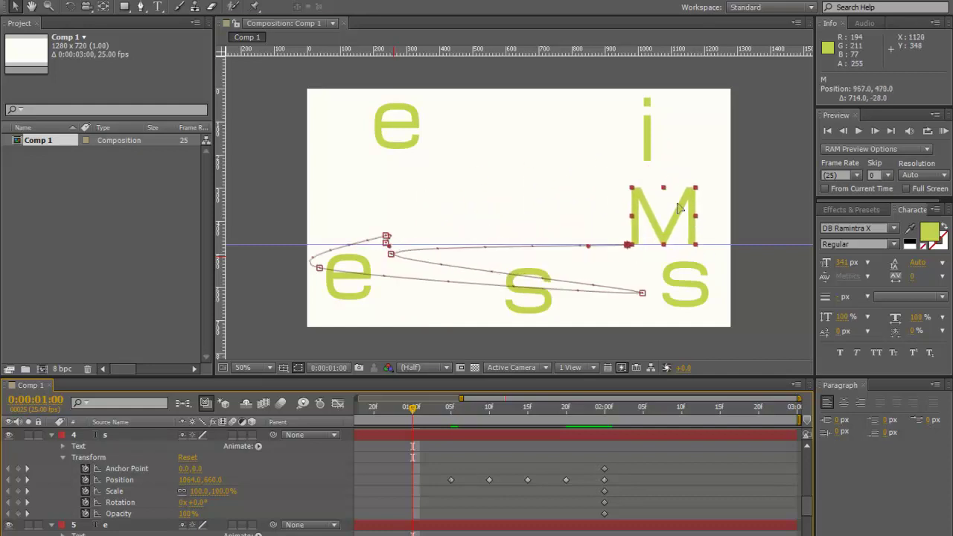
left_click_drag(685, 282, 603, 219)
left_click_drag(530, 286, 552, 217)
left_click_drag(367, 260, 407, 205)
left_click_drag(407, 131, 452, 222)
left_click_drag(647, 147, 474, 234)
- At 0:00:00:20, shuffle the letters along the guide into the order eiesMs
scroll(577, 465, "left", 5)
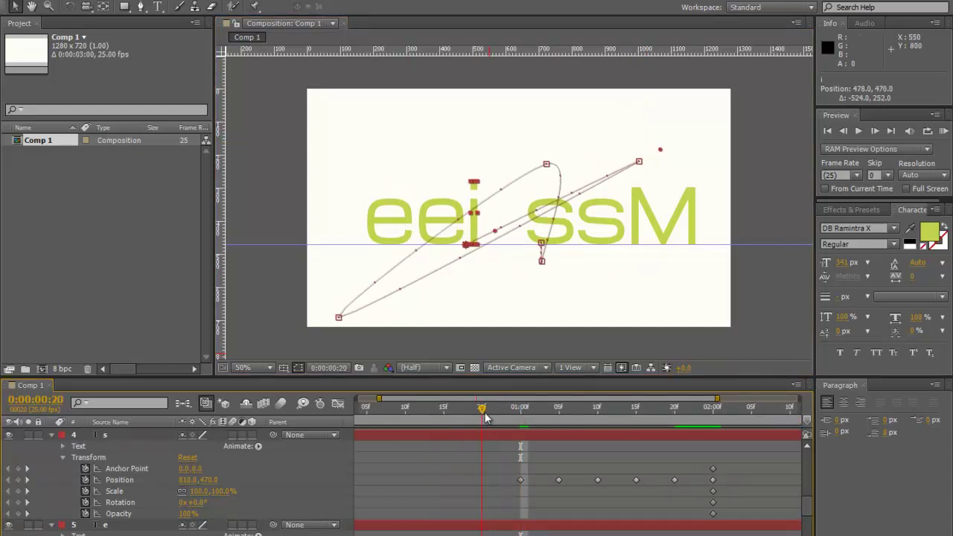
left_click(394, 223)
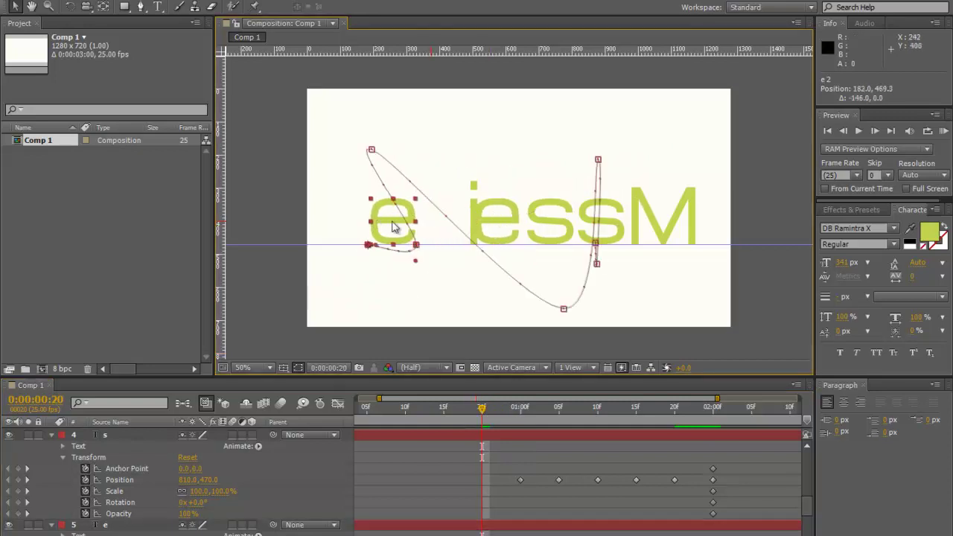
left_click(474, 213)
left_click(467, 221)
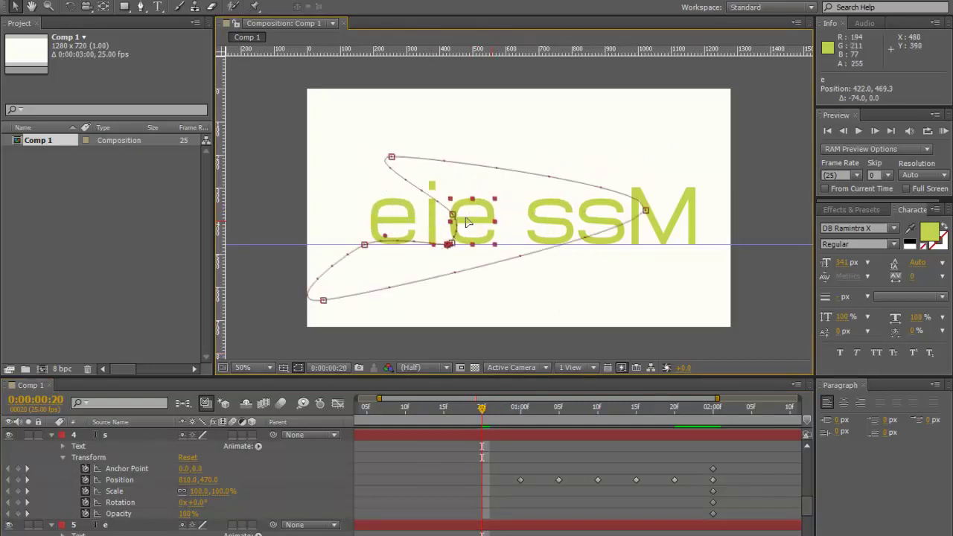
left_click(550, 222)
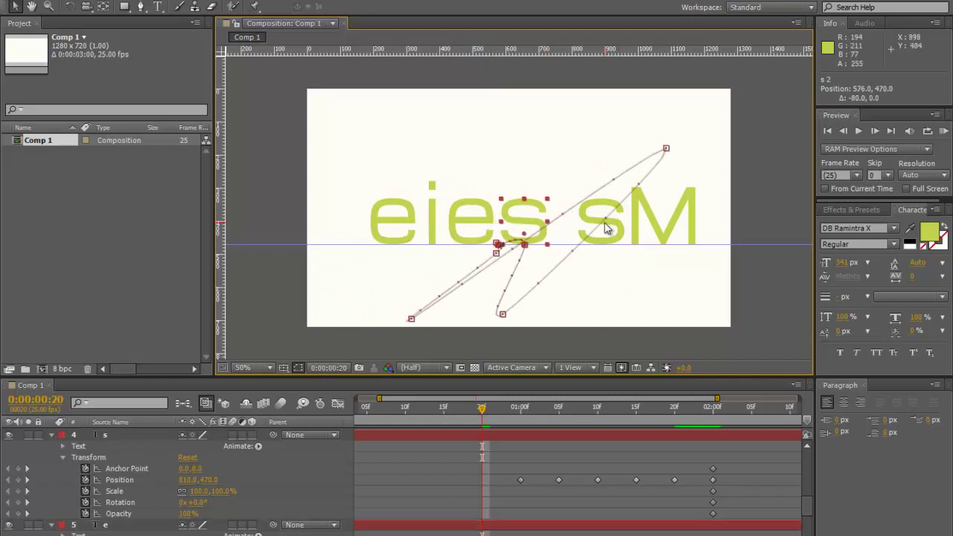
left_click_drag(652, 225, 644, 245)
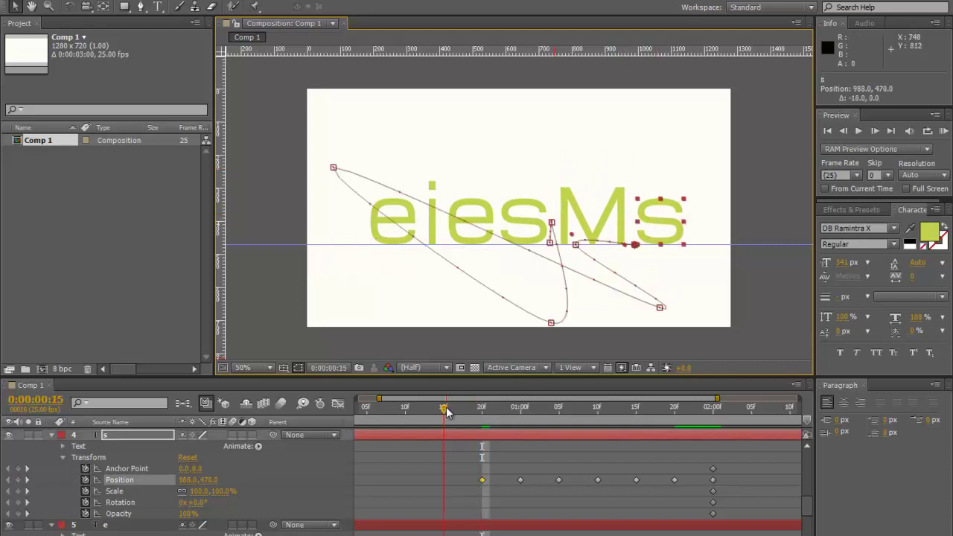
- At 0:00:00:15, rearrange the letters along the guide into the order eiMsse
left_click_drag(450, 412, 444, 409)
left_click_drag(477, 216, 587, 150)
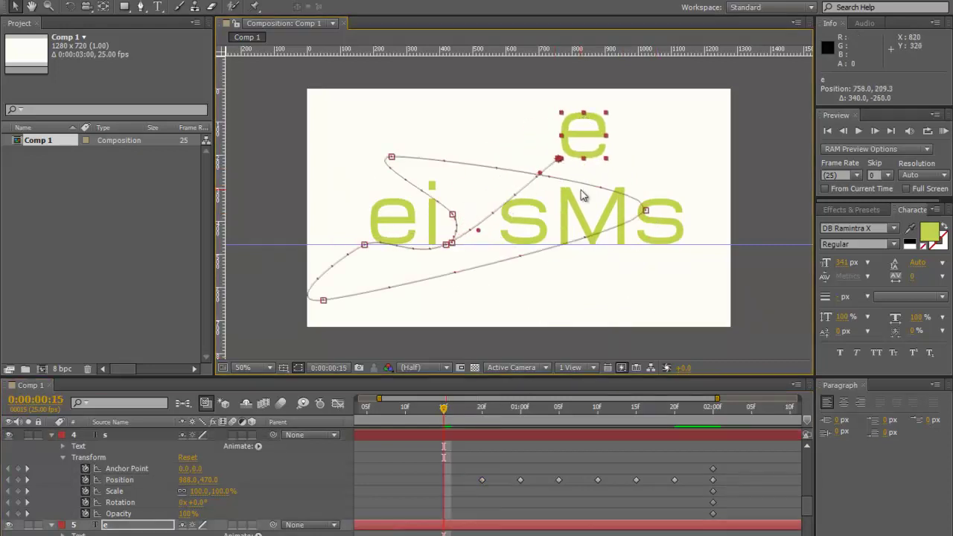
left_click_drag(519, 223, 702, 223)
left_click_drag(582, 231, 484, 227)
left_click_drag(658, 223, 551, 224)
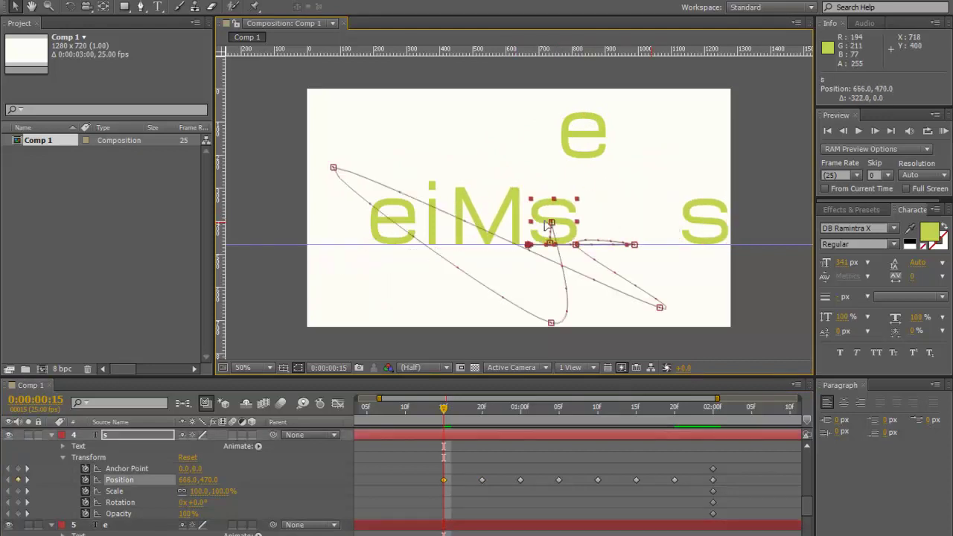
left_click_drag(719, 218, 600, 217)
left_click_drag(590, 138, 666, 235)
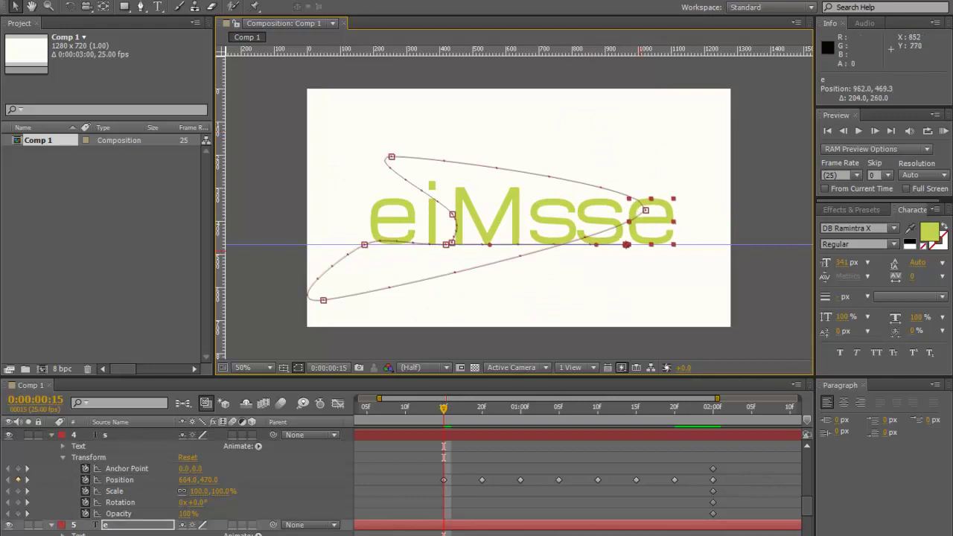
- At 0:00:00:10, scatter the letters across the frame, with e 2 at 974, 221 and the i low near the centre
scroll(448, 533, "left", 2)
left_click_drag(500, 217, 398, 141)
left_click_drag(410, 216, 674, 130)
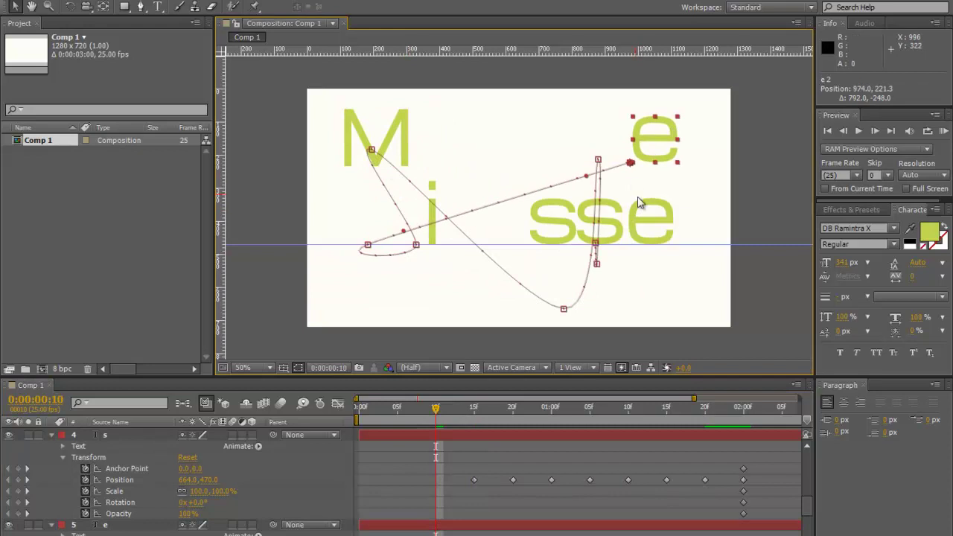
left_click_drag(638, 220, 683, 304)
left_click_drag(606, 223, 565, 134)
left_click_drag(534, 223, 350, 305)
left_click(431, 216)
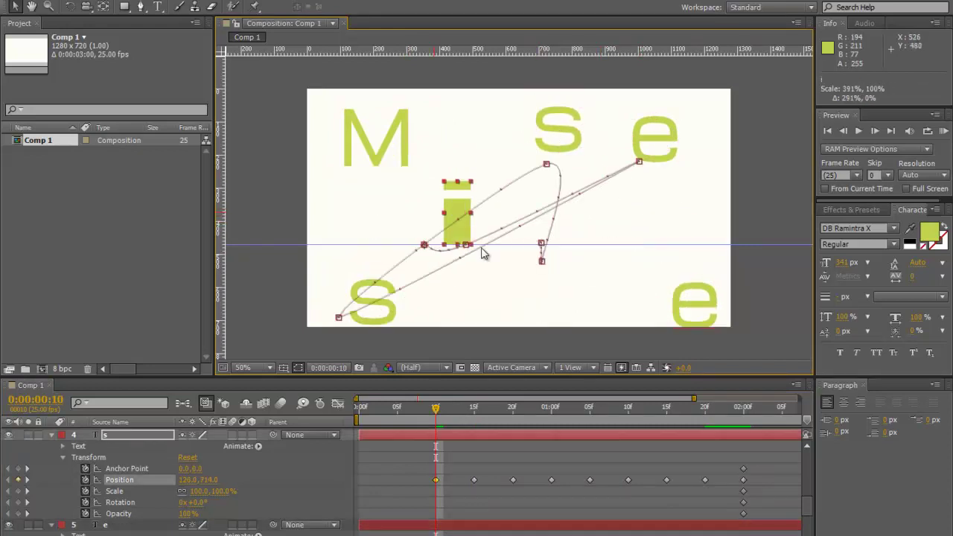
left_click_drag(437, 213, 536, 301)
key("ctrl+z")
left_click_drag(420, 221, 524, 306)
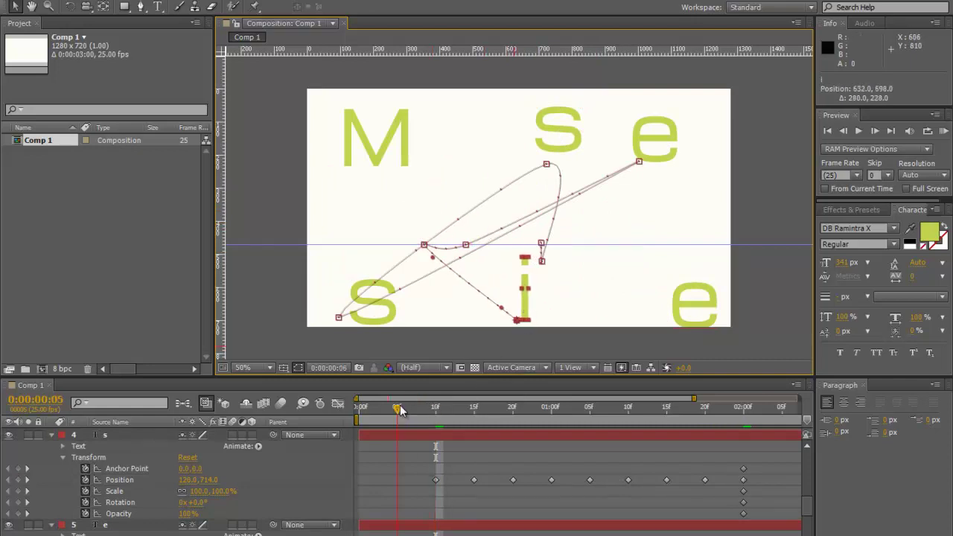
- At 0:00:00:05, scatter the letters into a new arrangement near the frame edges, with s at 1024, 402 and s 2 at 98, 196
left_click_drag(404, 410, 396, 409)
left_click_drag(411, 317, 679, 209)
left_click_drag(693, 305, 366, 290)
left_click_drag(530, 287, 573, 288)
left_click_drag(631, 275, 571, 283)
left_click_drag(515, 297, 675, 280)
left_click_drag(669, 119, 471, 272)
left_click_drag(402, 154, 679, 151)
left_click_drag(570, 141, 379, 144)
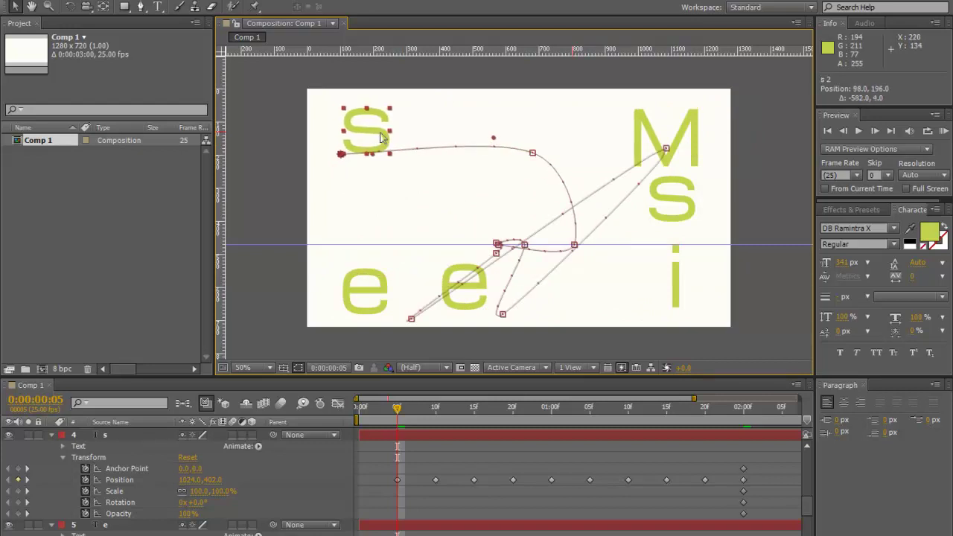
- At 0:00:00:00, move all six letters outside the frame, with e 2 at 706, 915 and e at -194, 705, and preview the animation
left_click_drag(396, 410, 343, 411)
left_click_drag(471, 288, 365, 287)
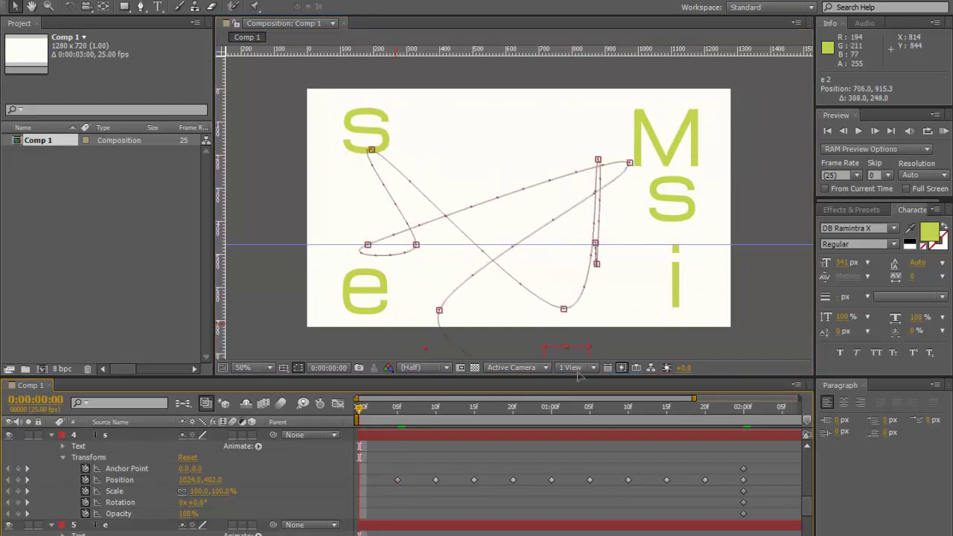
left_click_drag(678, 290, 754, 317)
left_click_drag(691, 196, 788, 171)
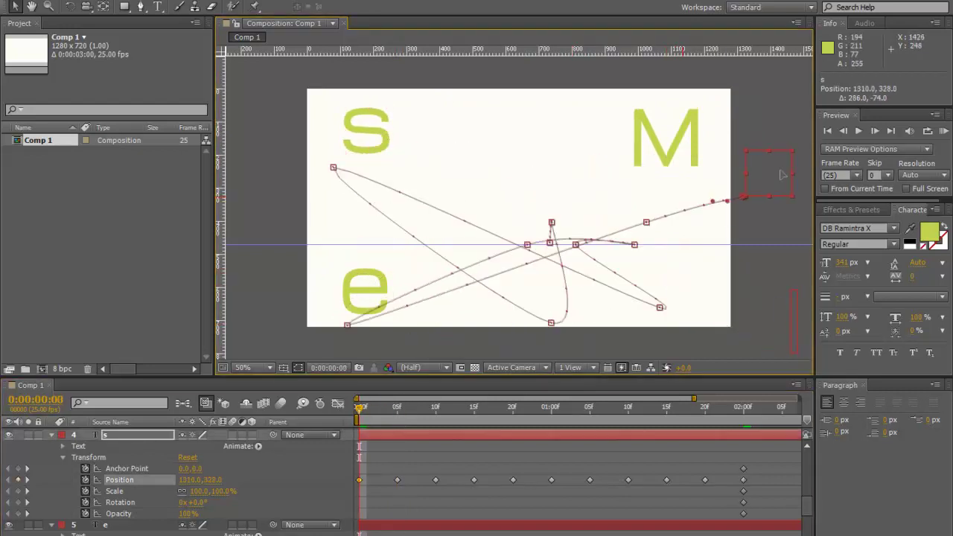
left_click_drag(703, 142, 801, 90)
left_click_drag(366, 132, 246, 84)
left_click_drag(384, 289, 277, 297)
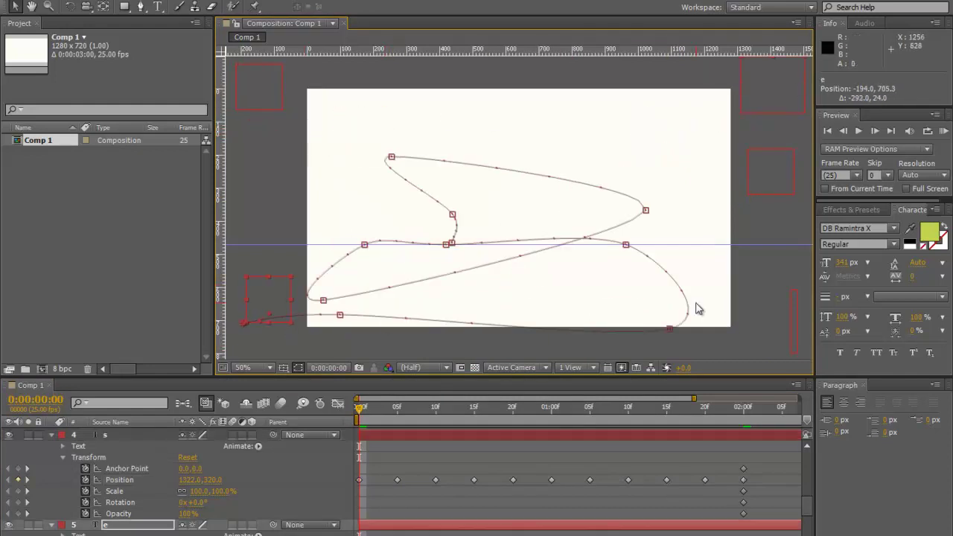
left_click(943, 131)
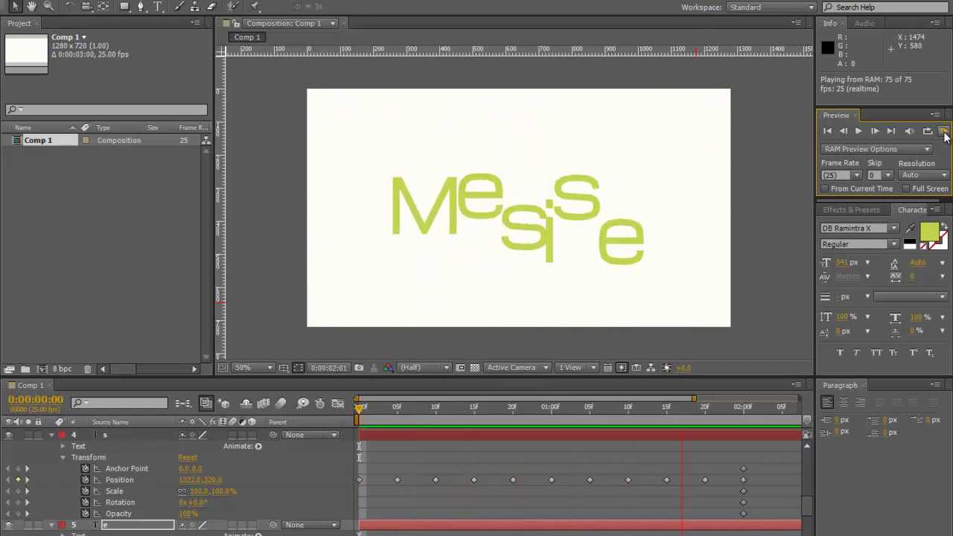
left_click(670, 292)
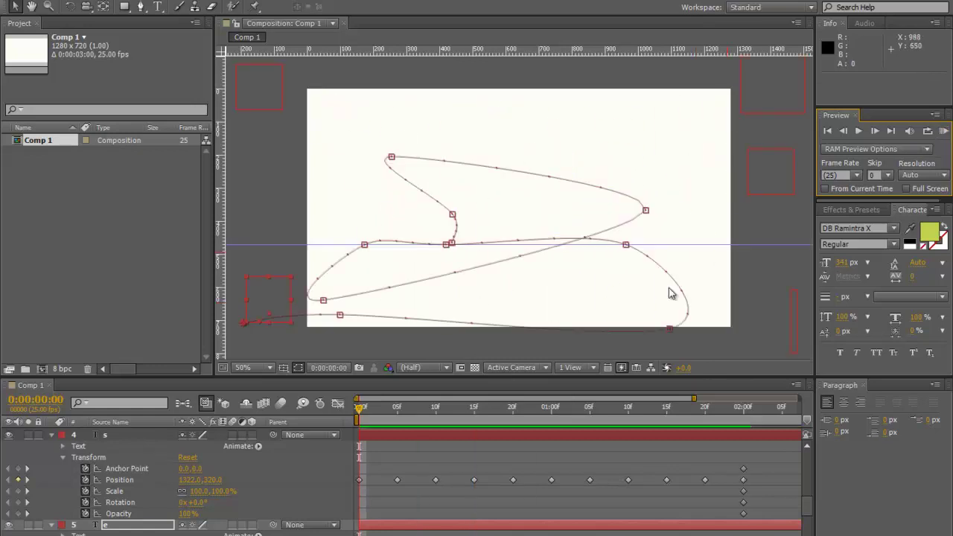
- Collapse the layer properties, enable motion blur for all six letter layers and the composition, and preview the result
left_click(116, 439)
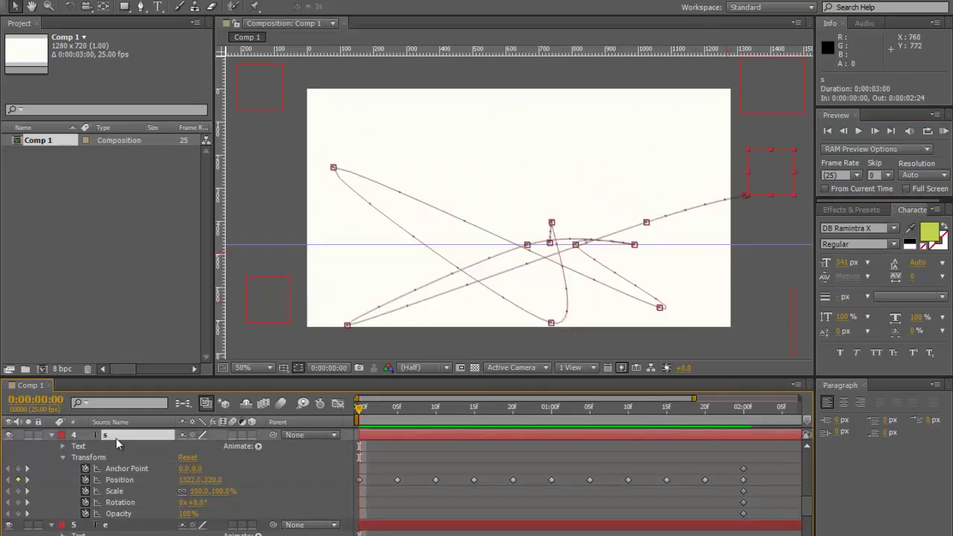
key("ctrl+a")
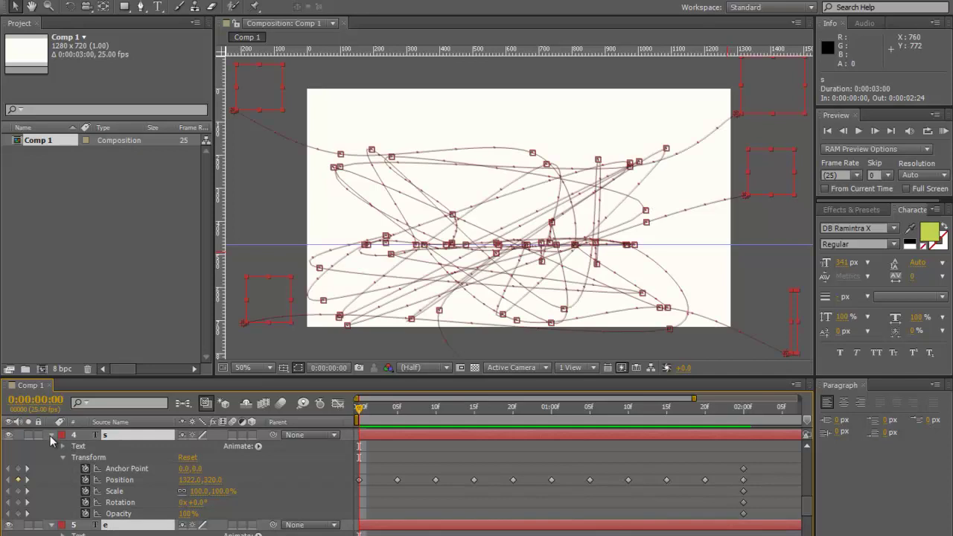
left_click(50, 435)
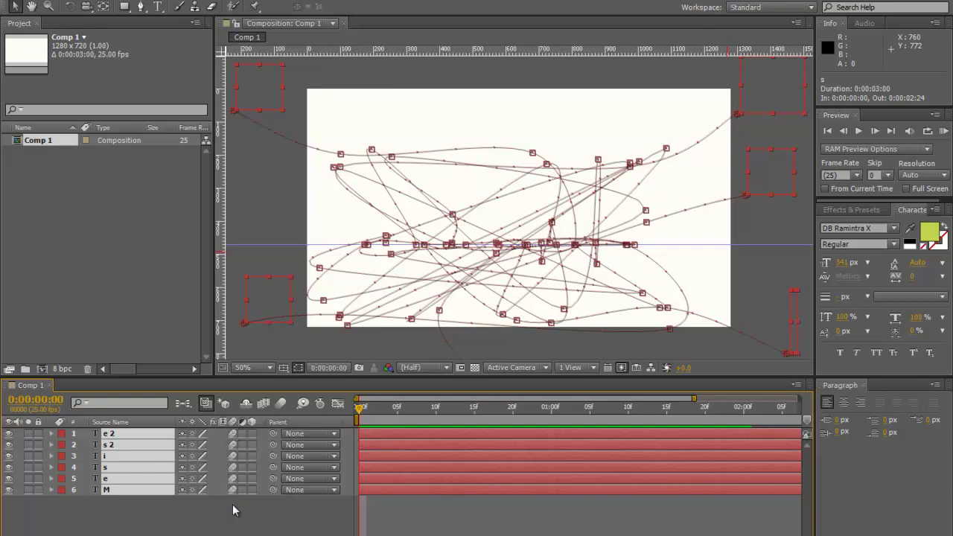
left_click(281, 404)
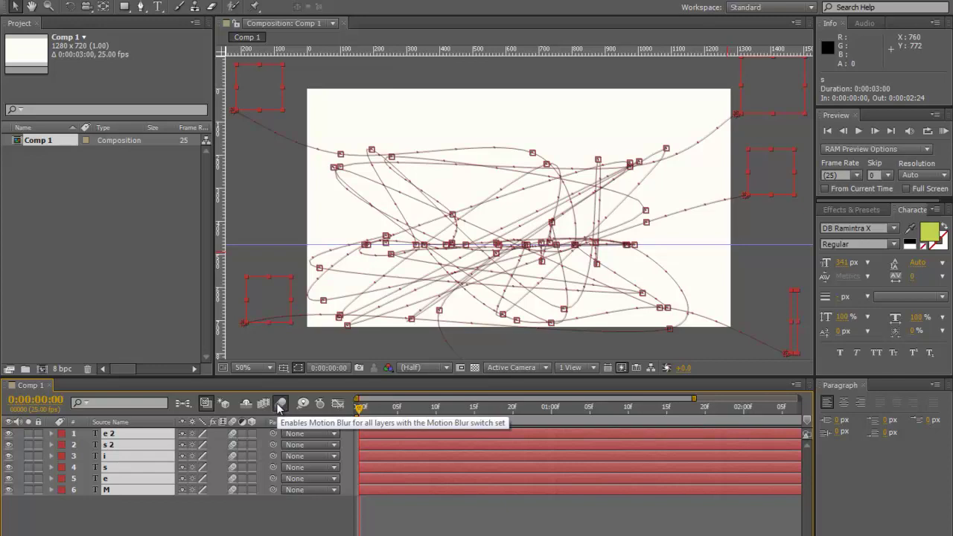
left_click(783, 216)
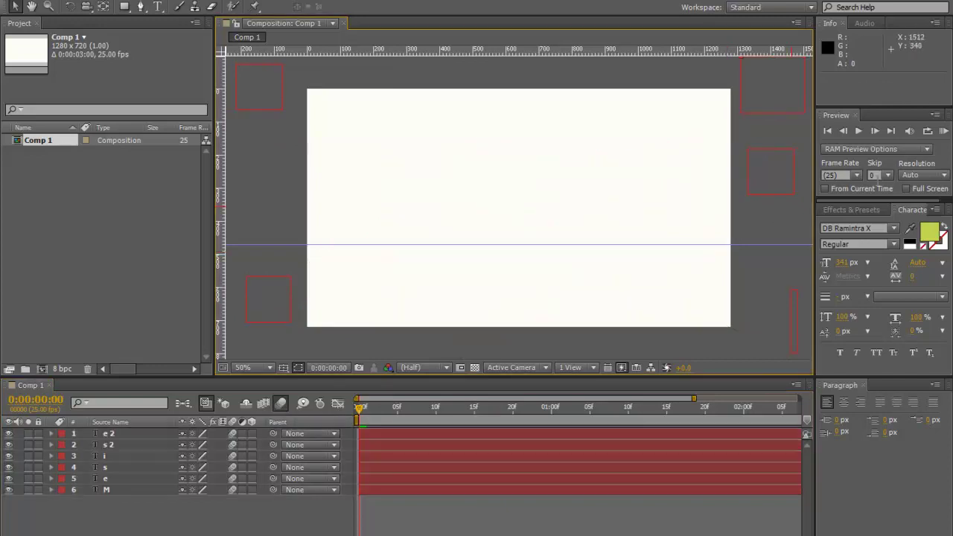
left_click(944, 131)
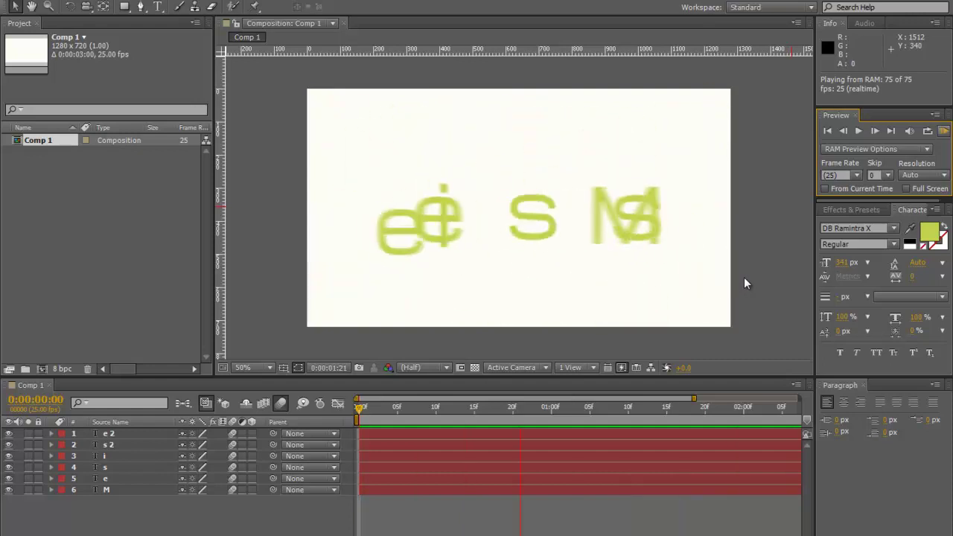
left_click(381, 415)
left_click_drag(382, 415, 354, 420)
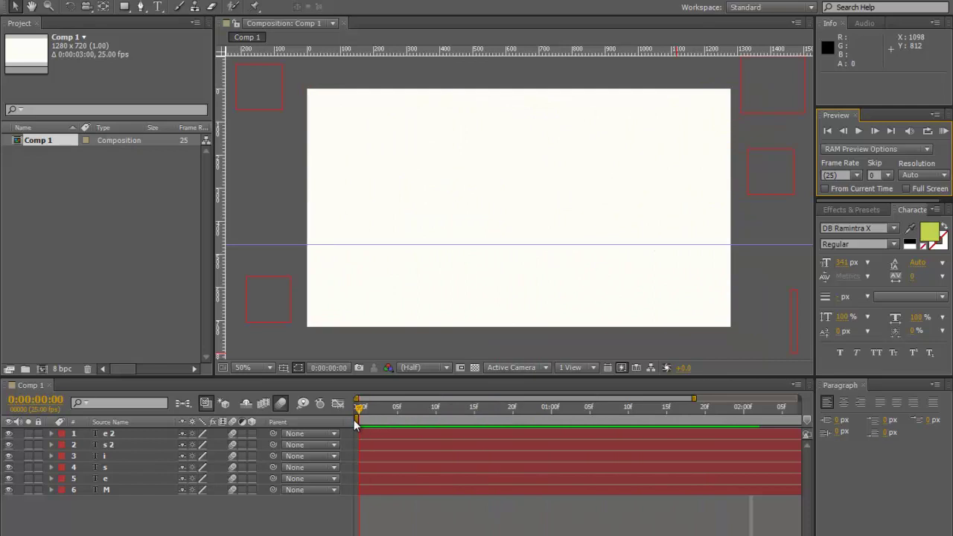
- At 0:00:01:17, scale the s layer down to roughly half its size
left_click(366, 432)
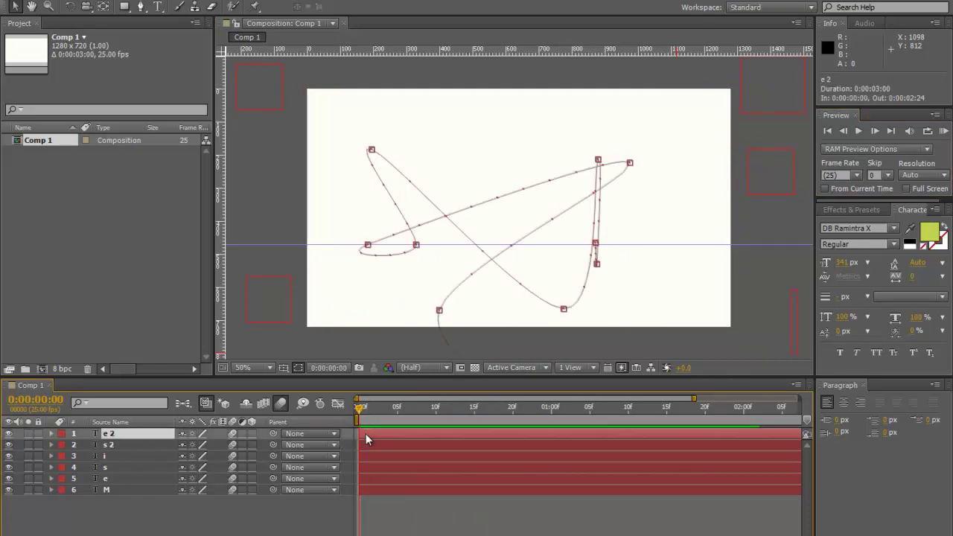
left_click_drag(362, 411, 681, 409)
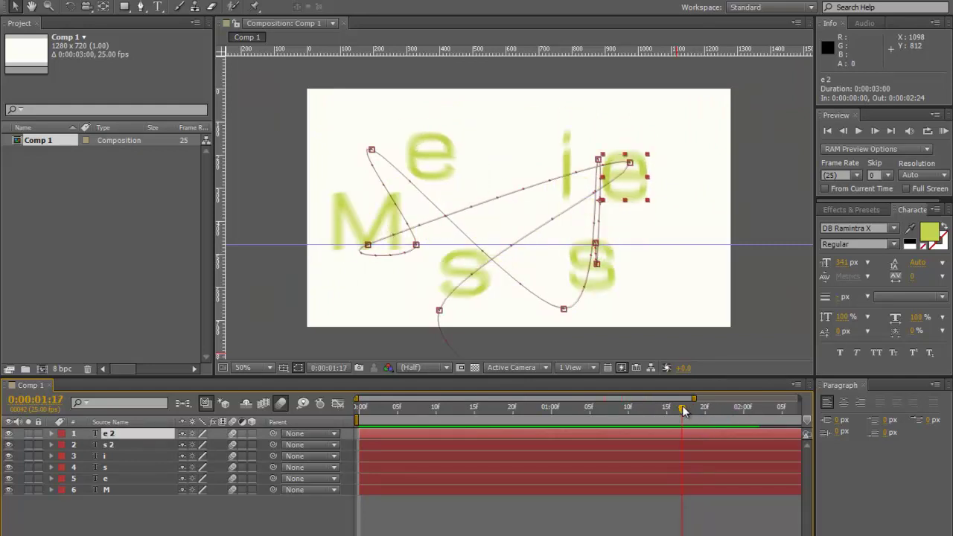
left_click(611, 282, "shift")
left_click(630, 315)
left_click(608, 270)
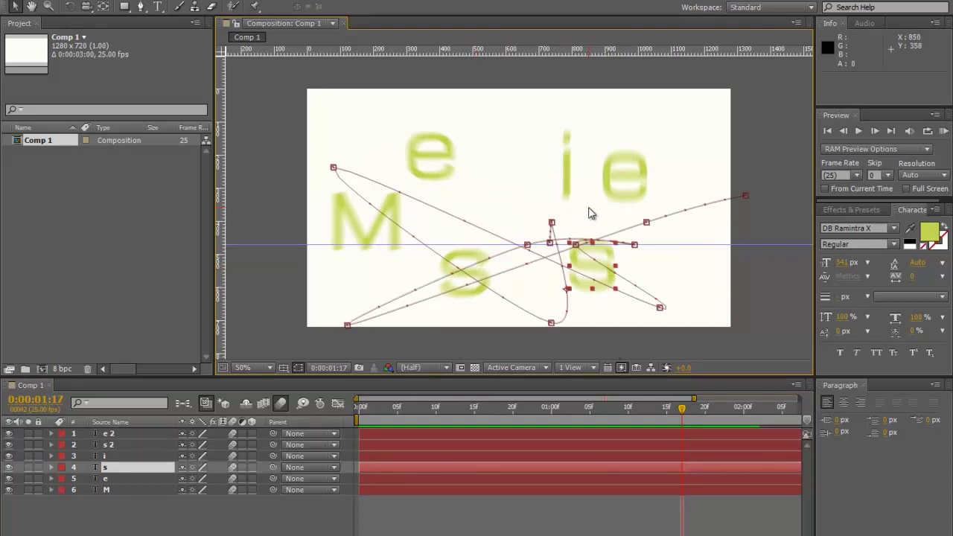
left_click_drag(615, 293, 590, 290)
- At 0:00:01:17, enlarge s 2 to about double size and scale e 2 to 196%
left_click(487, 254)
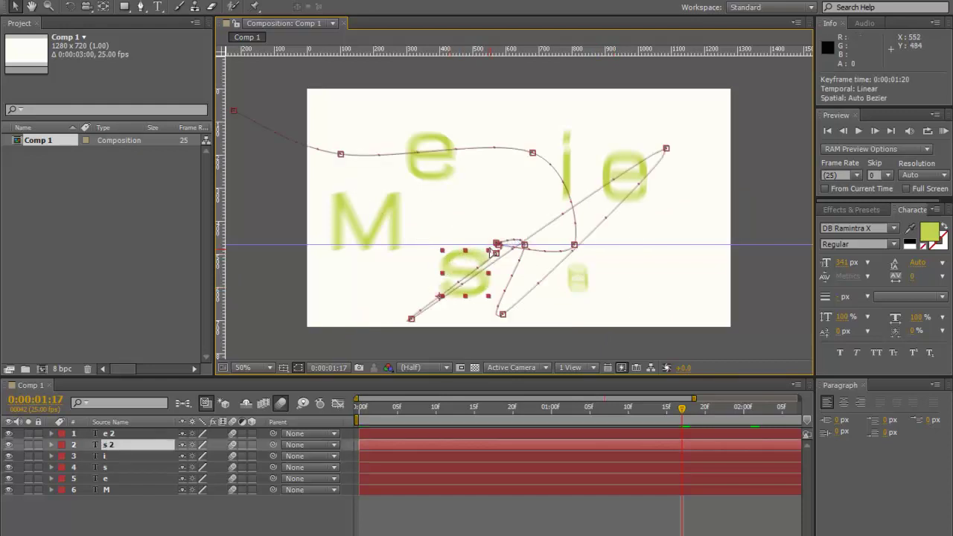
key("ctrl+z")
left_click_drag(444, 254, 485, 245)
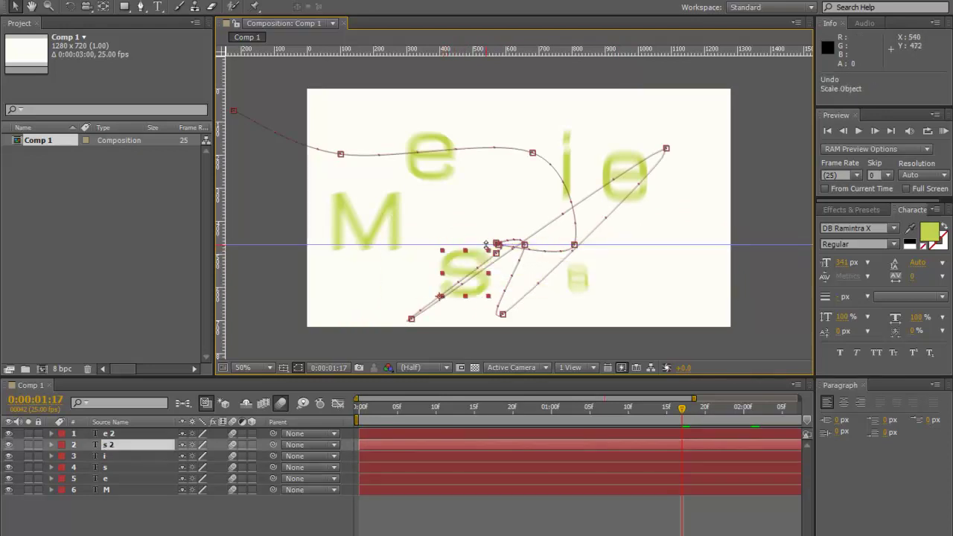
left_click_drag(491, 302, 541, 332)
left_click(617, 162)
left_click_drag(647, 158, 694, 112)
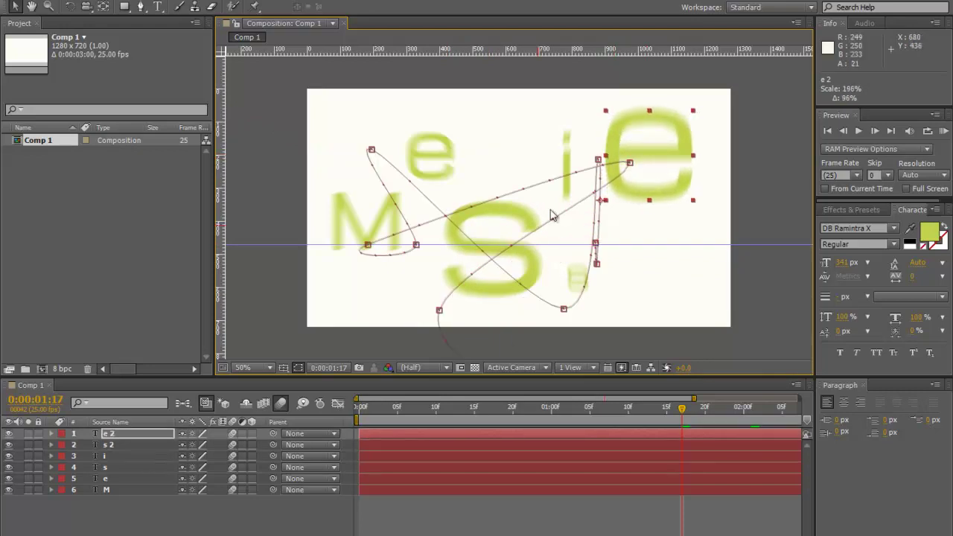
- At 0:00:01:10, shrink e 2, enlarge the M, and scale s 2 to 73% and s to 181%
left_click_drag(683, 411, 630, 409)
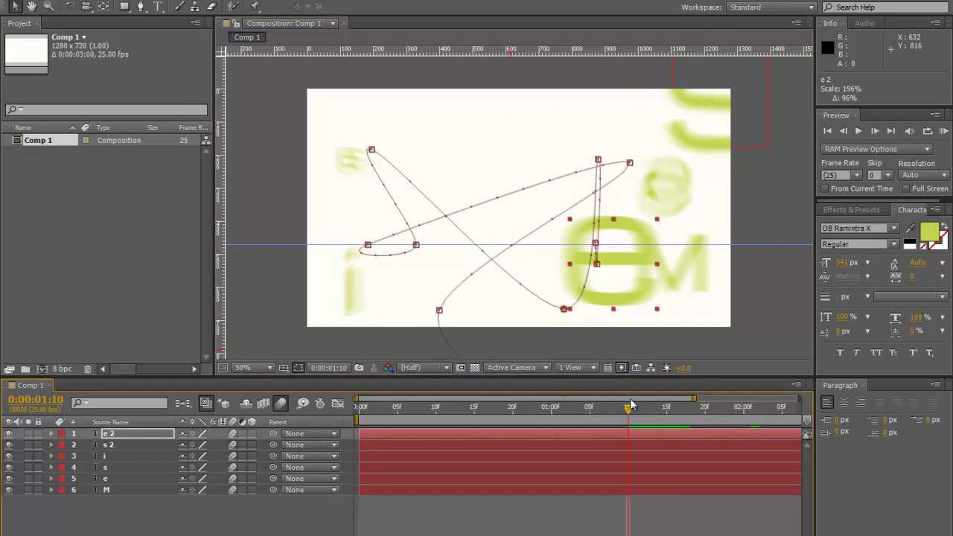
left_click_drag(656, 313, 590, 287)
left_click(672, 275)
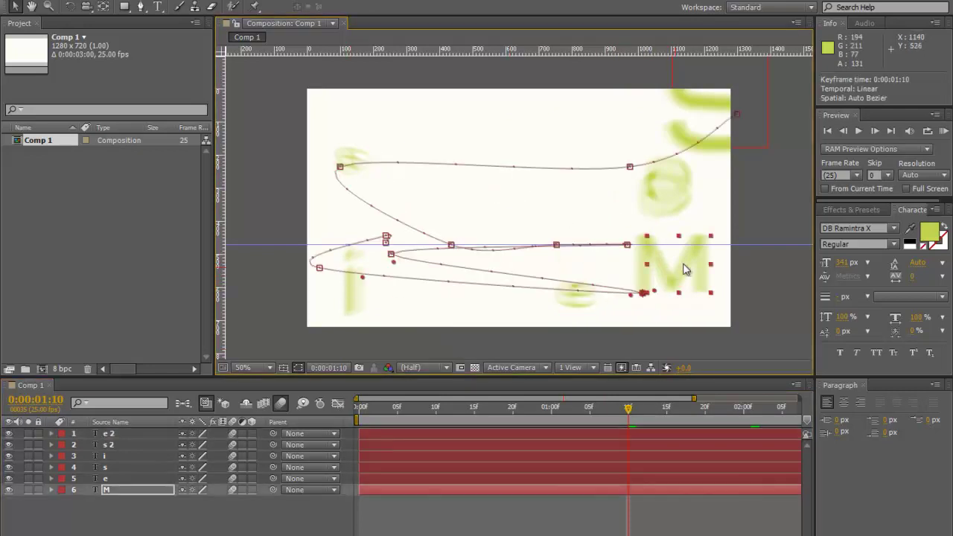
left_click_drag(712, 238, 705, 128)
left_click(699, 110)
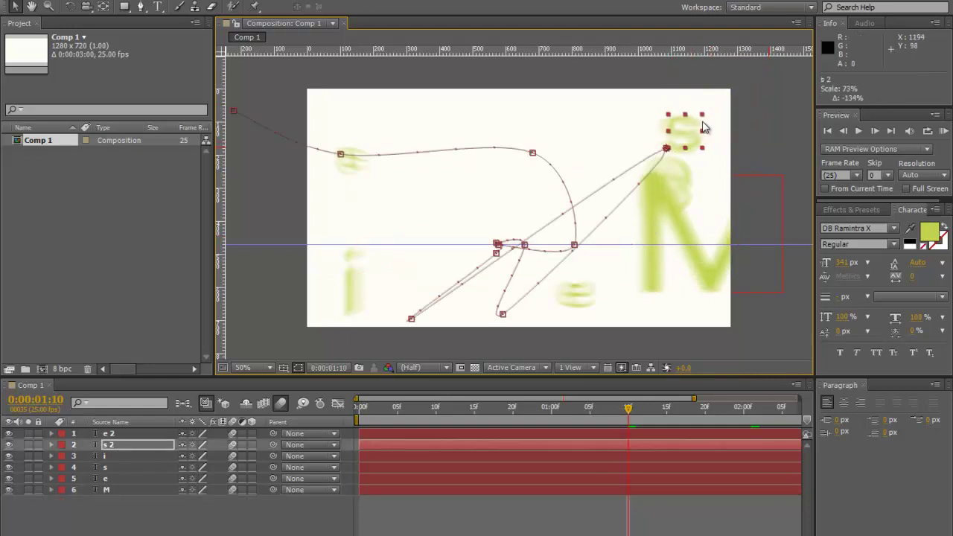
left_click(354, 171)
left_click_drag(355, 151, 464, 88)
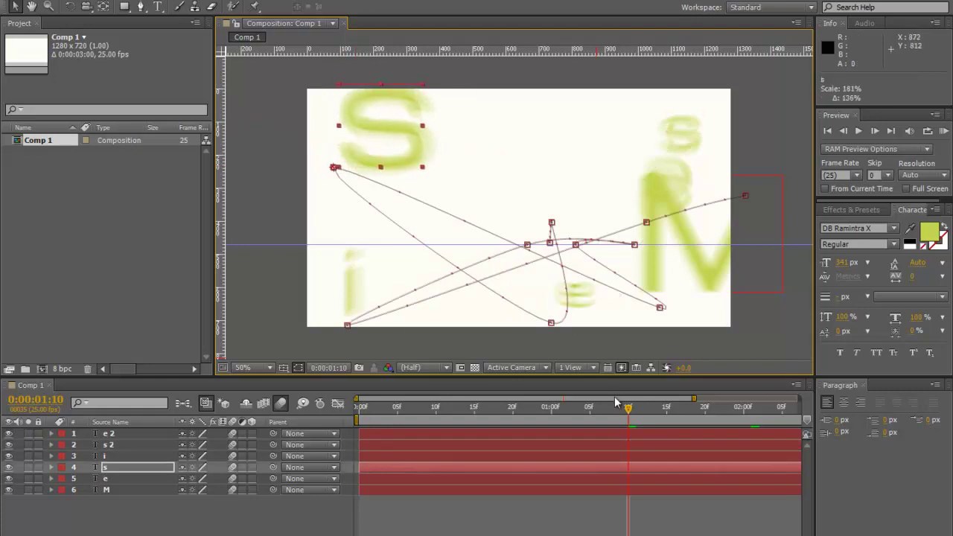
- At 0:00:01:05, scale down the enlarged M and the enlarged s
left_click_drag(621, 412, 594, 413)
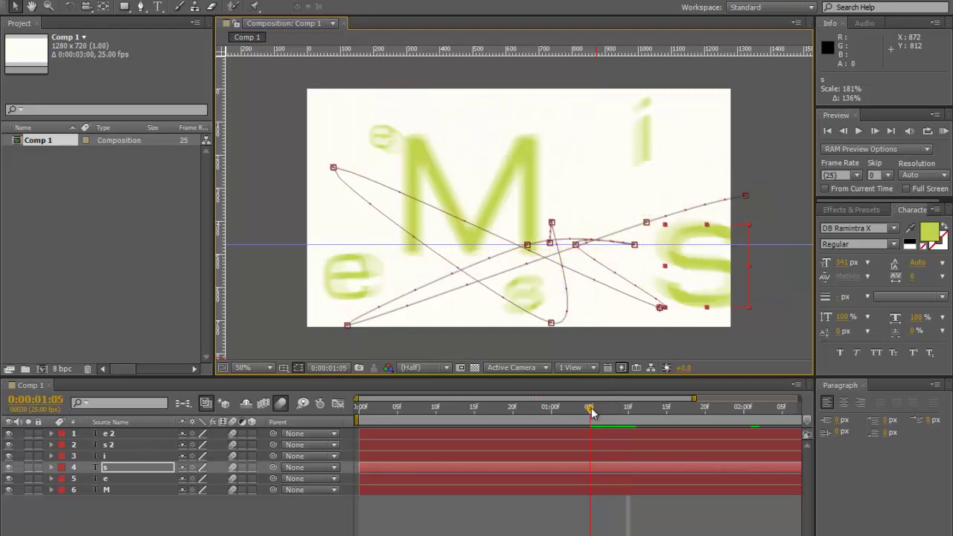
left_click(524, 184)
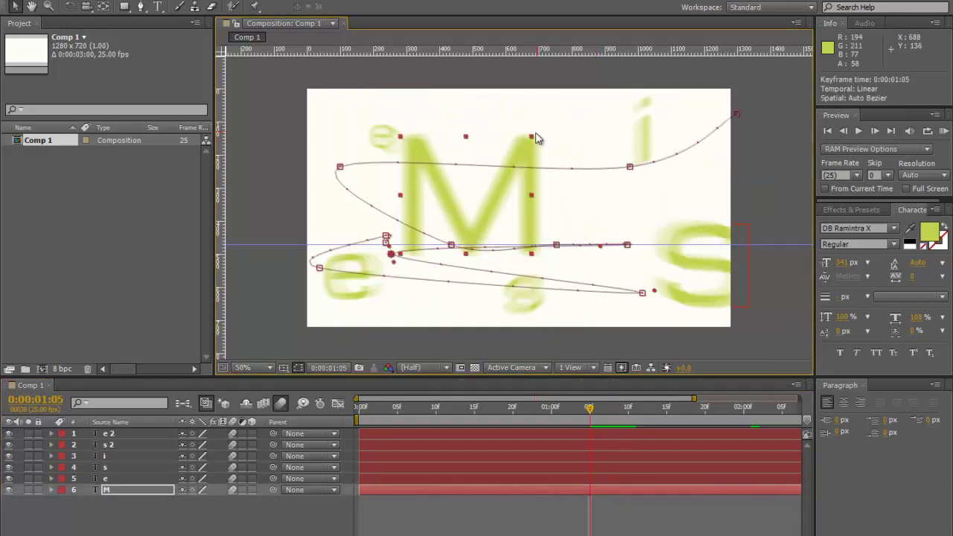
left_click_drag(532, 139, 471, 190)
left_click(694, 236)
left_click_drag(748, 312, 708, 307)
- At 0:00:01:05, scale the e layer to 185% and the i to 217%
left_click(347, 282)
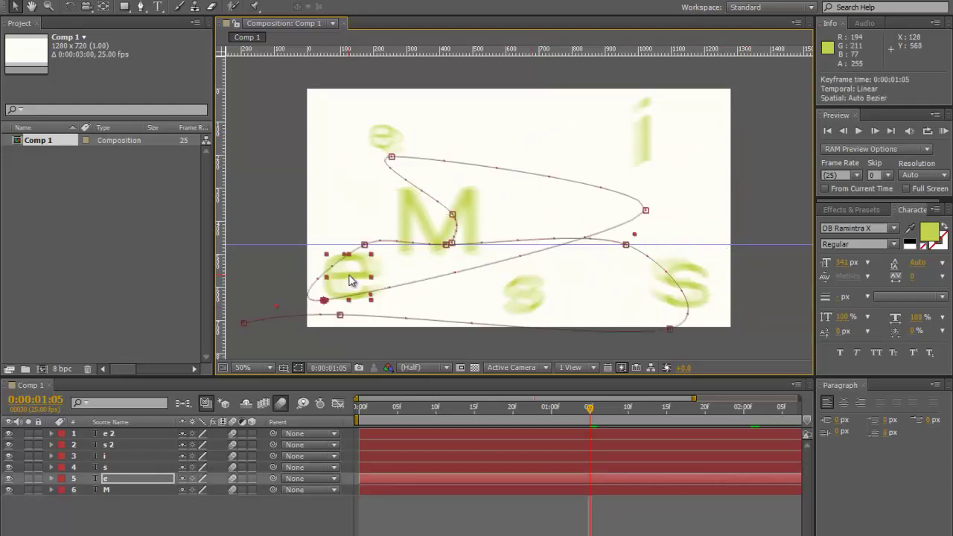
left_click(382, 250)
left_click(368, 256)
left_click_drag(368, 257, 432, 220)
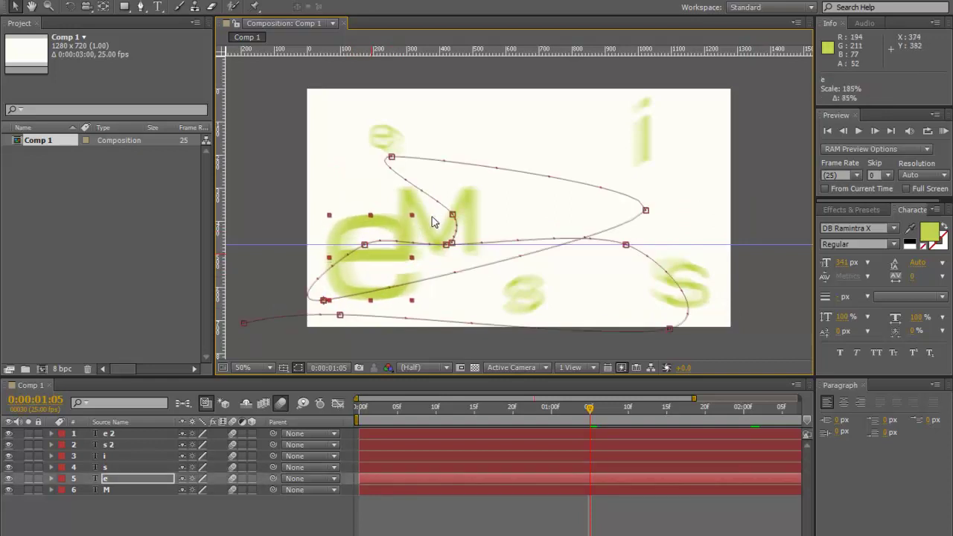
left_click(646, 149)
left_click_drag(649, 103, 657, 92)
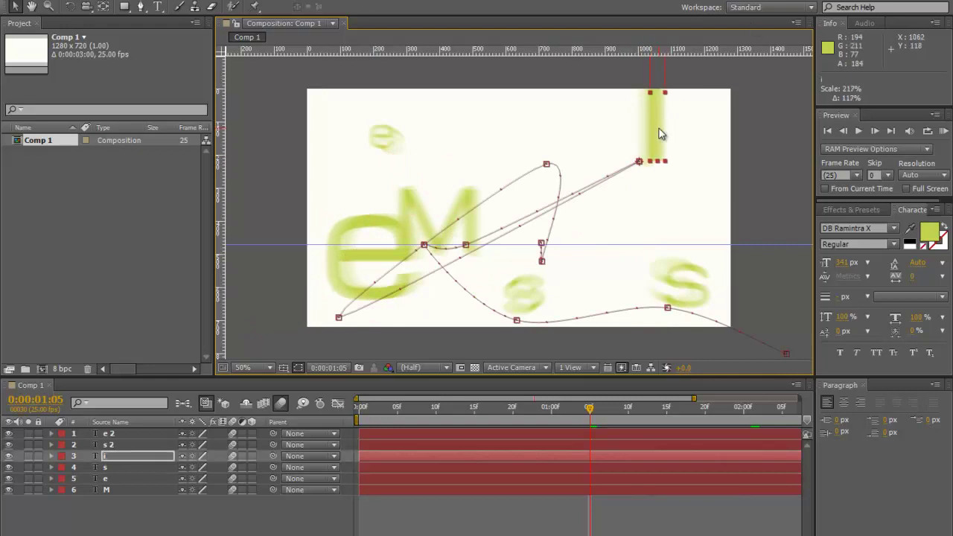
- At 0:00:00:15, scale the e layer to 52% and shrink the enlarged i
left_click_drag(559, 413, 478, 417)
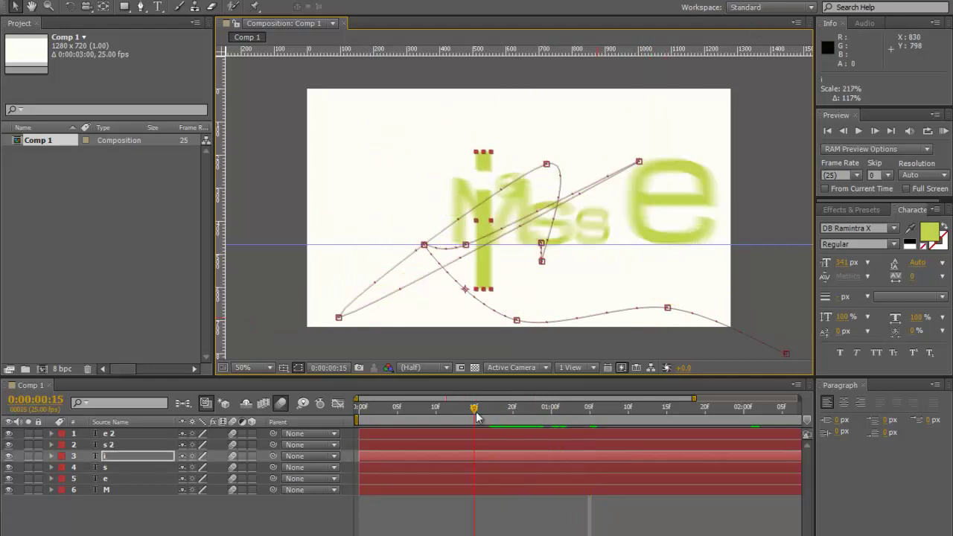
left_click(705, 186)
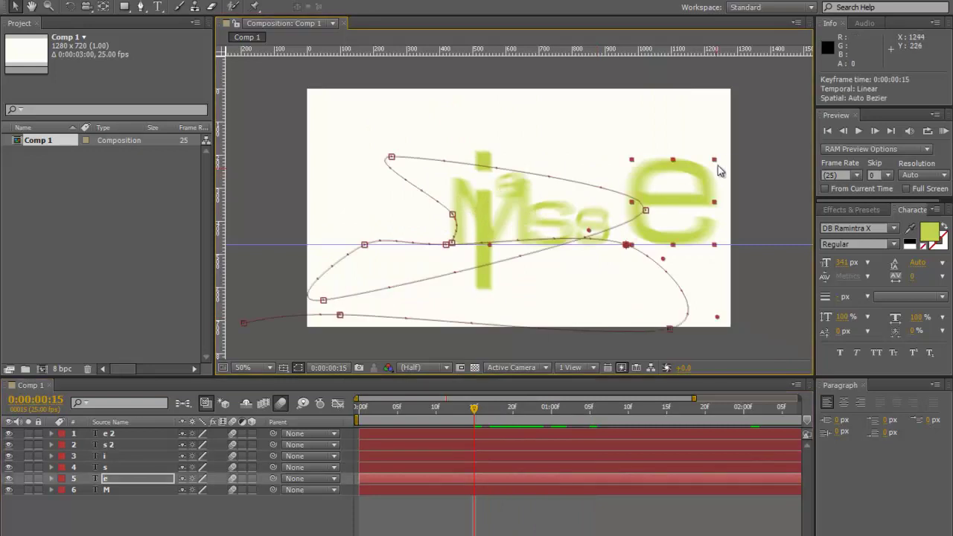
left_click_drag(714, 165, 665, 227)
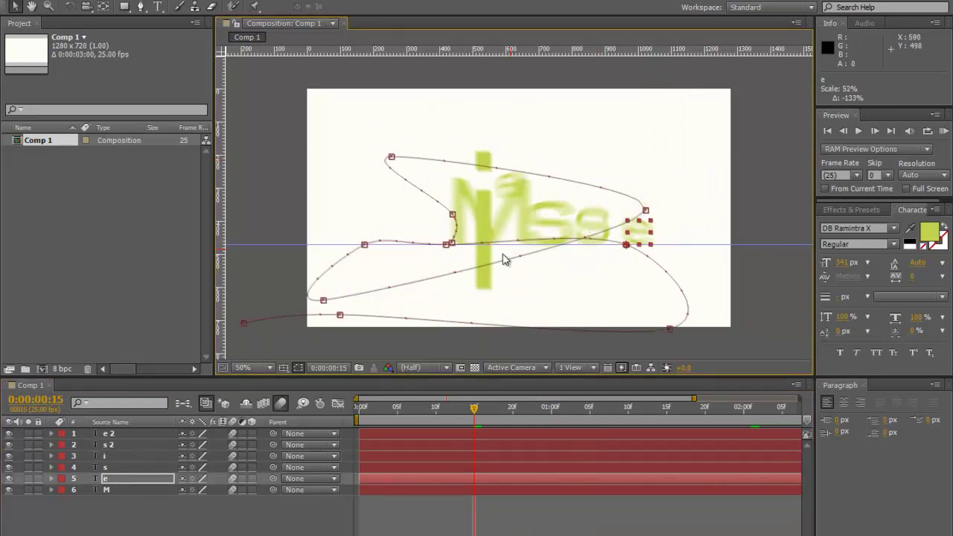
left_click(484, 281)
left_click_drag(491, 158, 483, 260)
- At 0:00:00:15, shrink the M and enlarge the s beside it
left_click(543, 216)
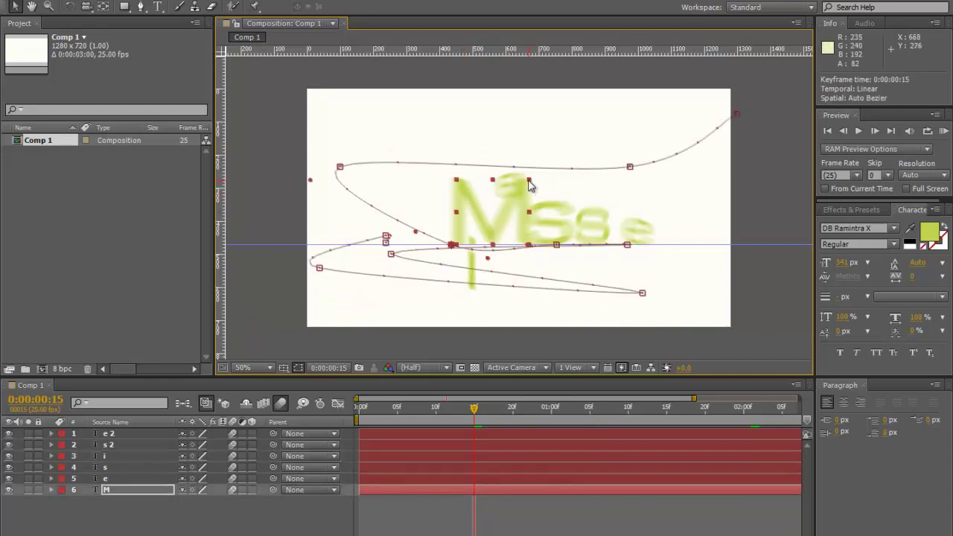
key("ctrl+shift+a")
left_click(480, 215)
left_click_drag(530, 184, 485, 214)
left_click(551, 208)
left_click_drag(573, 201, 659, 147)
- At 0:00:00:07, shrink the selected s and enlarge the M
left_click_drag(455, 418, 413, 419)
left_click_drag(635, 164, 558, 223)
left_click(544, 151)
left_click_drag(548, 143, 626, 96)
- At 0:00:00:07, scale the i to 192% and s 2 to 174%
left_click(614, 287)
left_click_drag(621, 261, 696, 190)
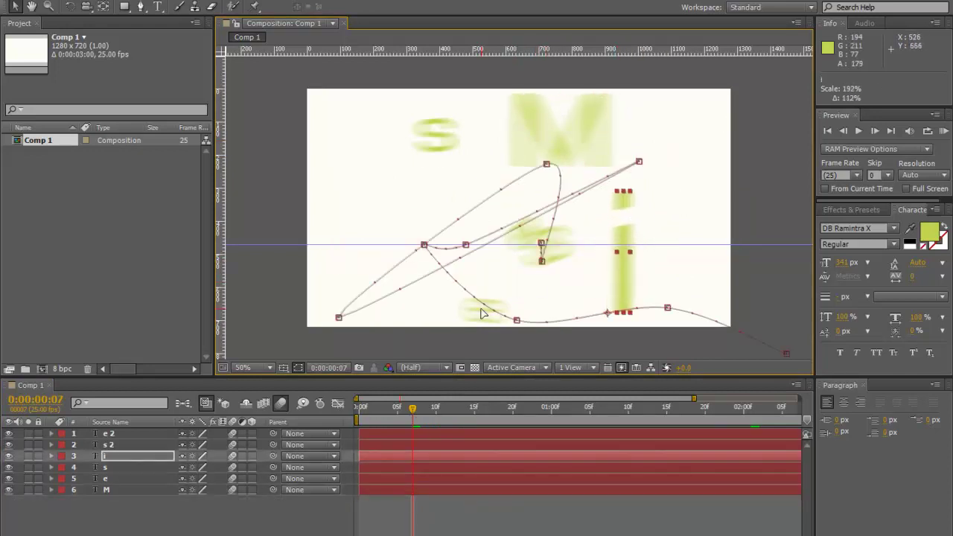
left_click(482, 315)
left_click(447, 142)
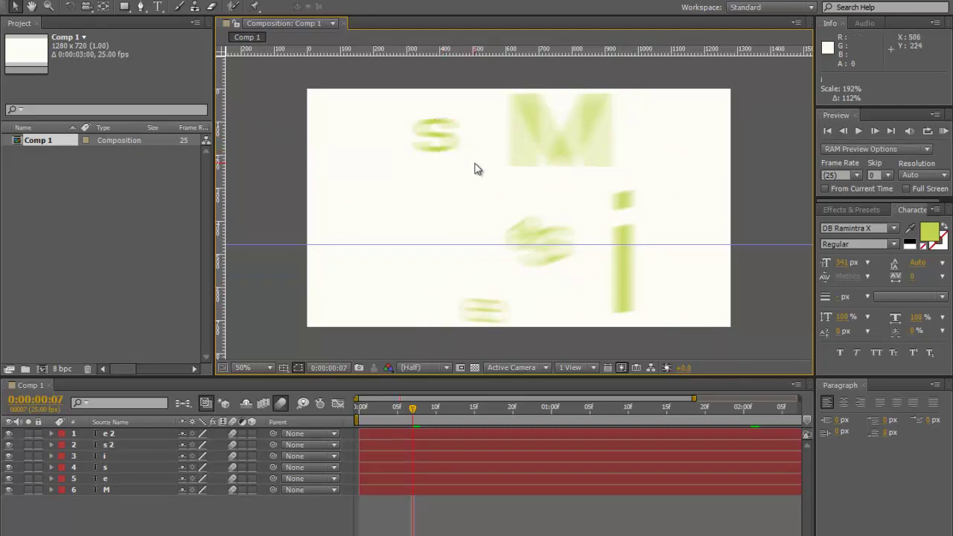
left_click_drag(454, 154, 503, 168)
- At 0:00:00:00, shrink the off-screen s 2 and M layers
left_click(362, 411)
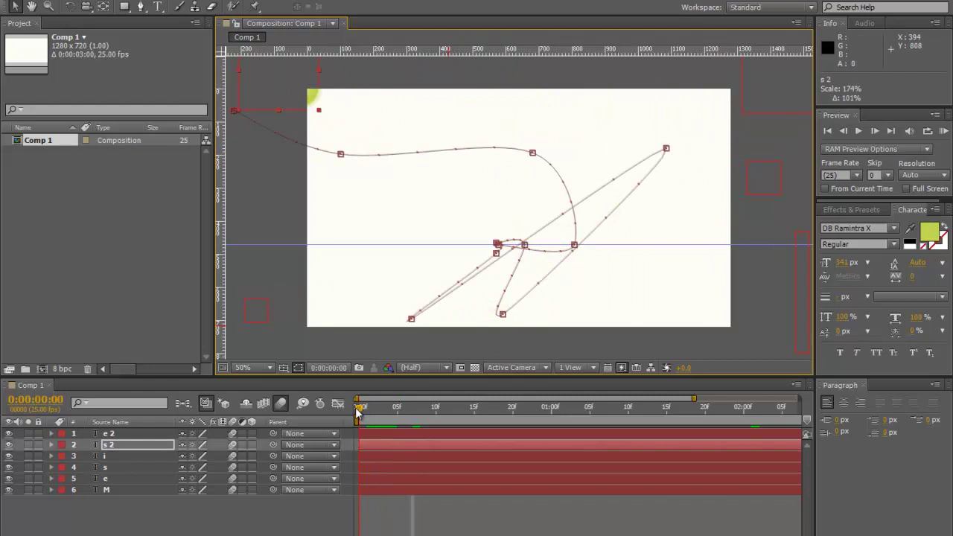
left_click_drag(295, 92, 295, 89)
left_click(753, 105)
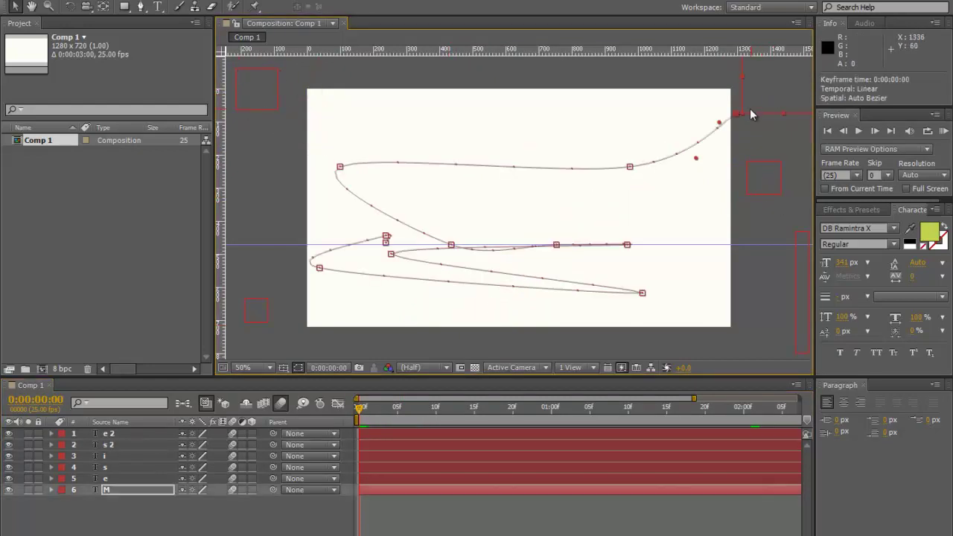
left_click_drag(776, 110, 721, 95)
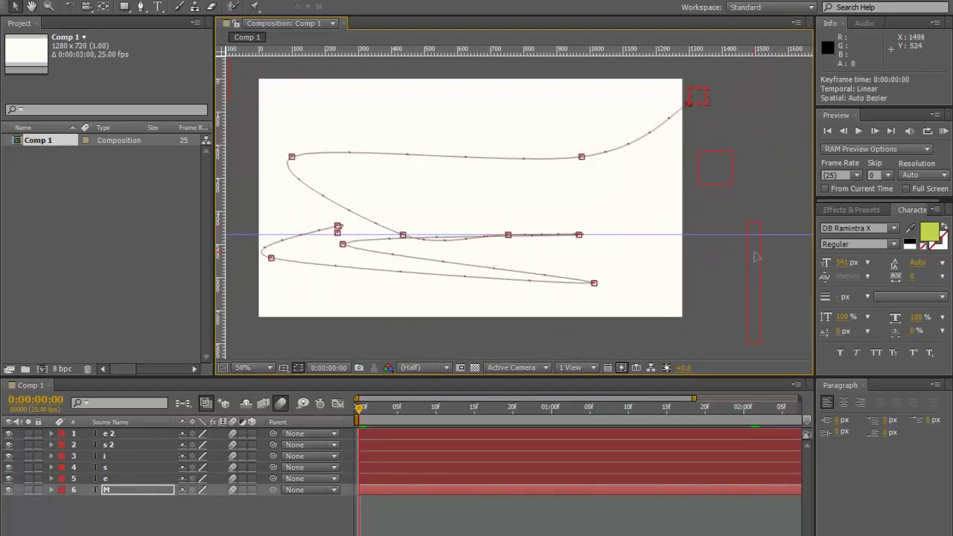
- At 0:00:00:00, scale the off-screen i layer to 83% and clear the selection
left_click(757, 227)
left_click_drag(759, 223, 633, 302)
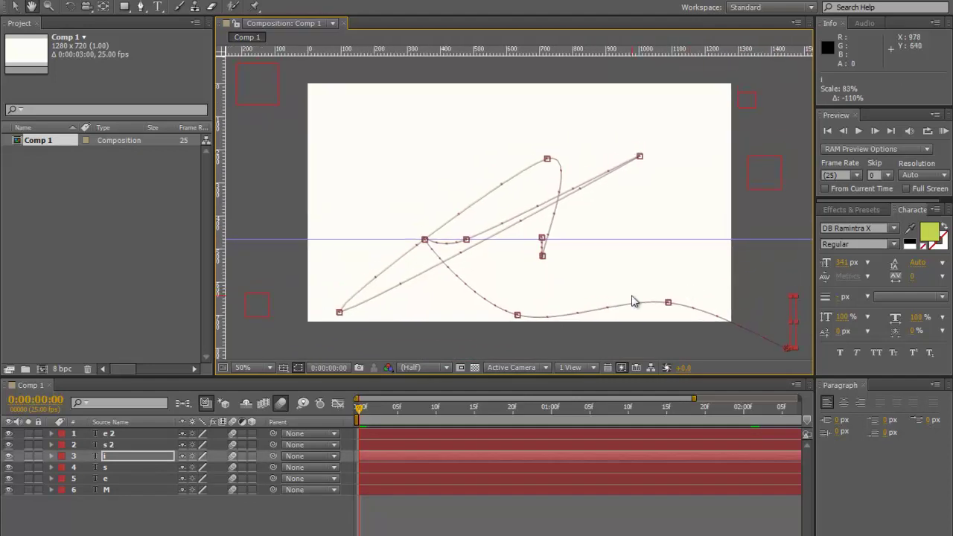
left_click(269, 299)
left_click_drag(375, 296, 361, 313)
left_click(766, 287)
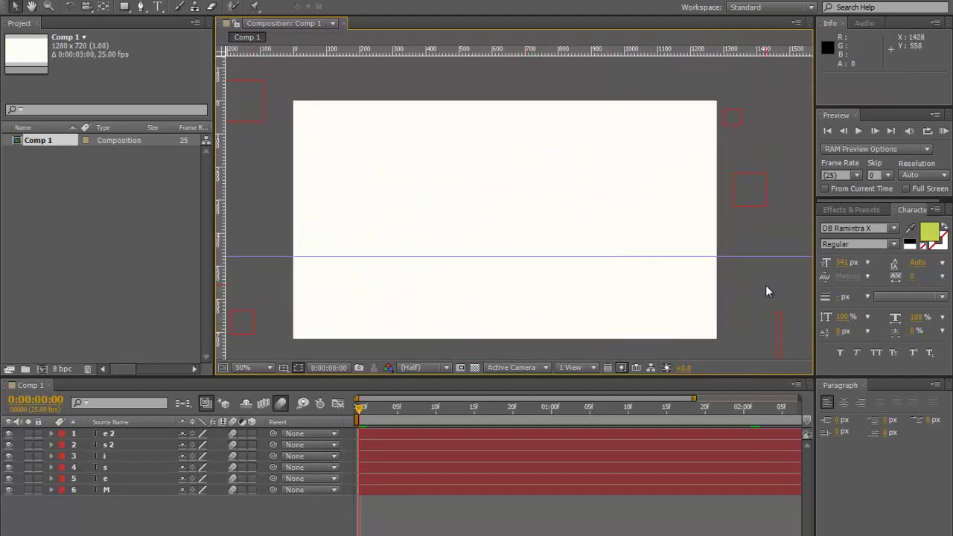
- Play a RAM preview of the letter animation and scrub through it, ending at 0:00:00:24
left_click(943, 132)
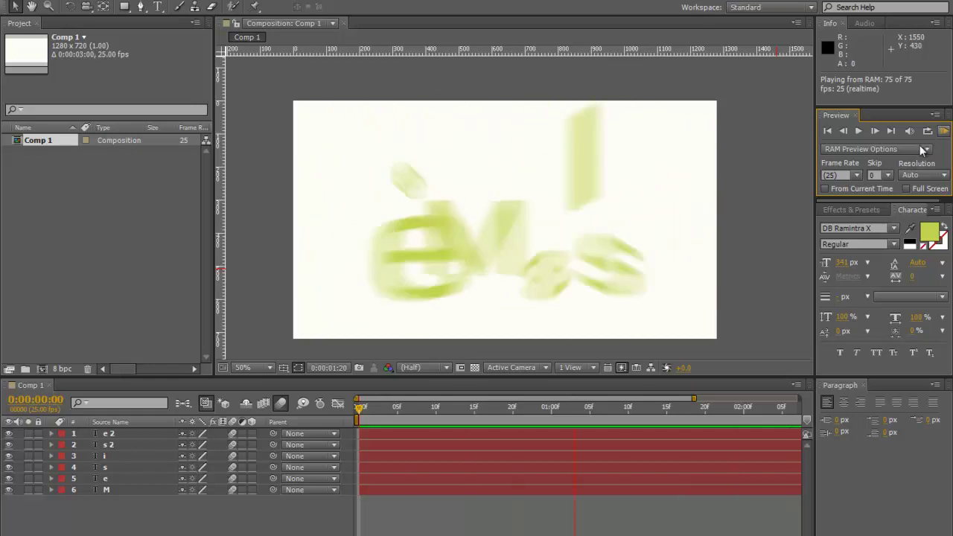
key("space")
left_click_drag(361, 410, 485, 416)
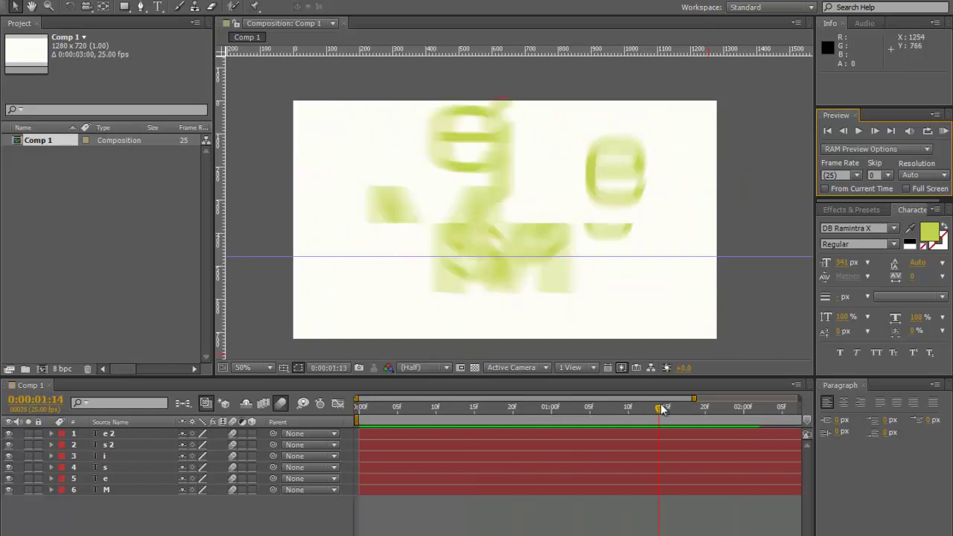
left_click_drag(662, 410, 544, 410)
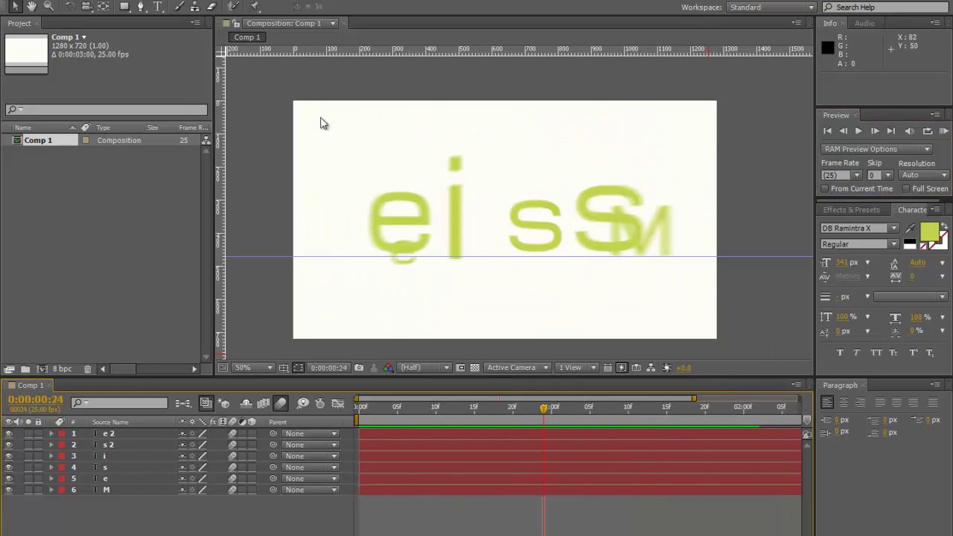
right_click(540, 521)
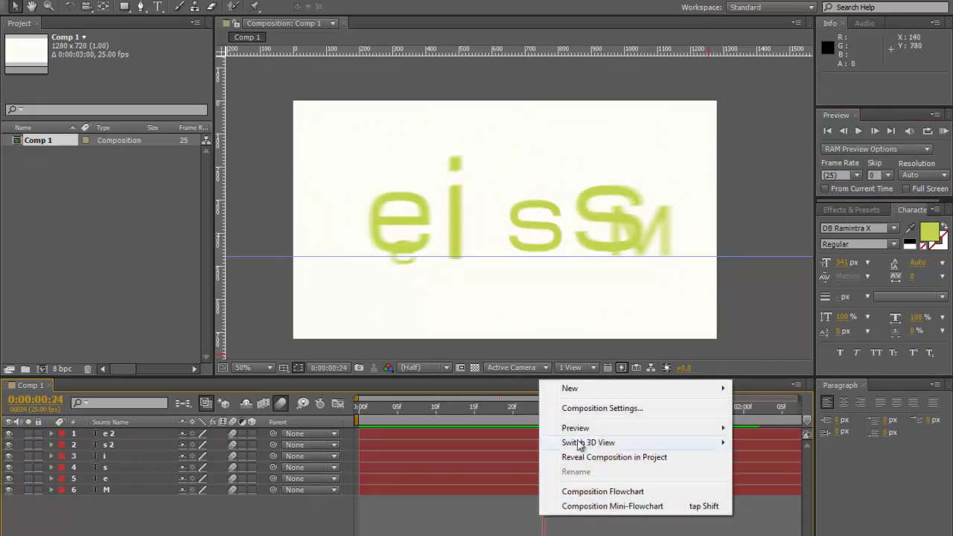
mouse_move(601, 395)
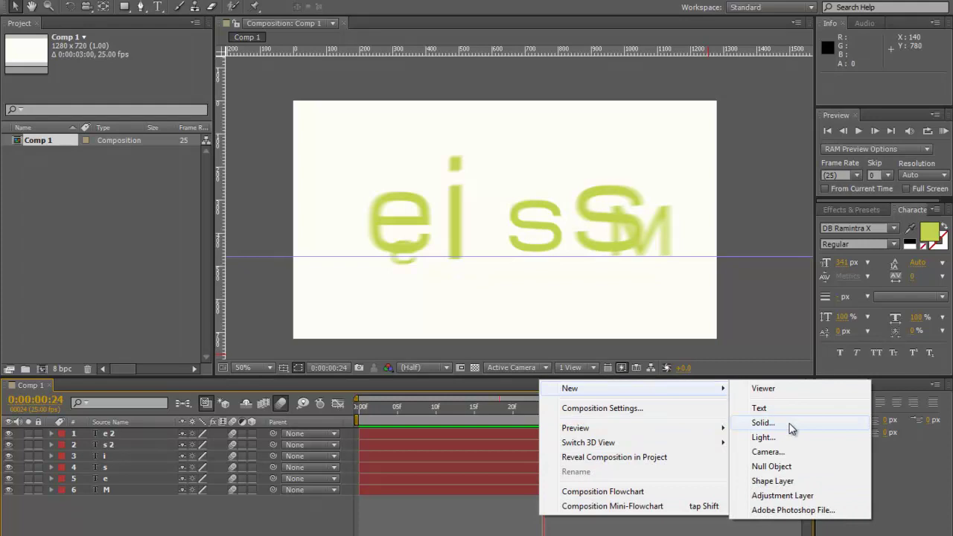
left_click(517, 530)
right_click(501, 530)
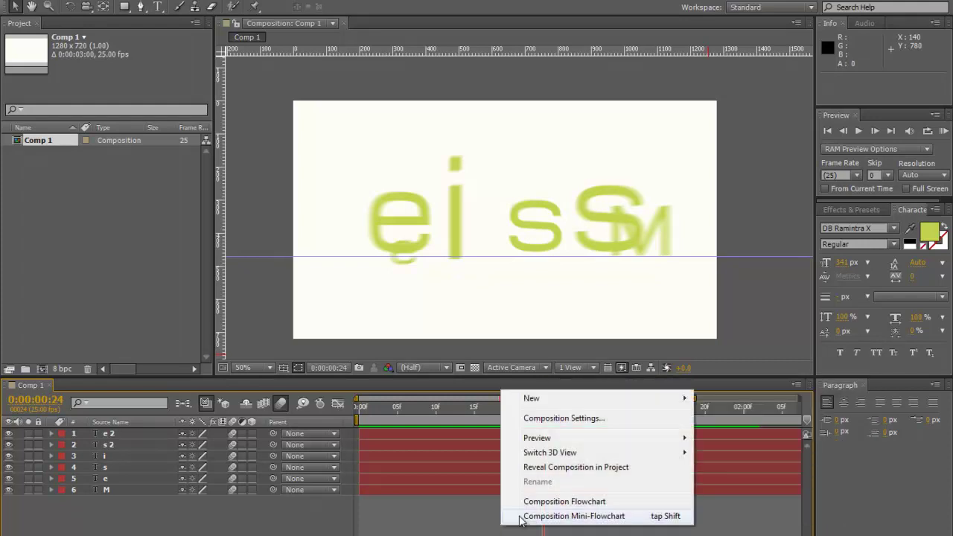
mouse_move(585, 398)
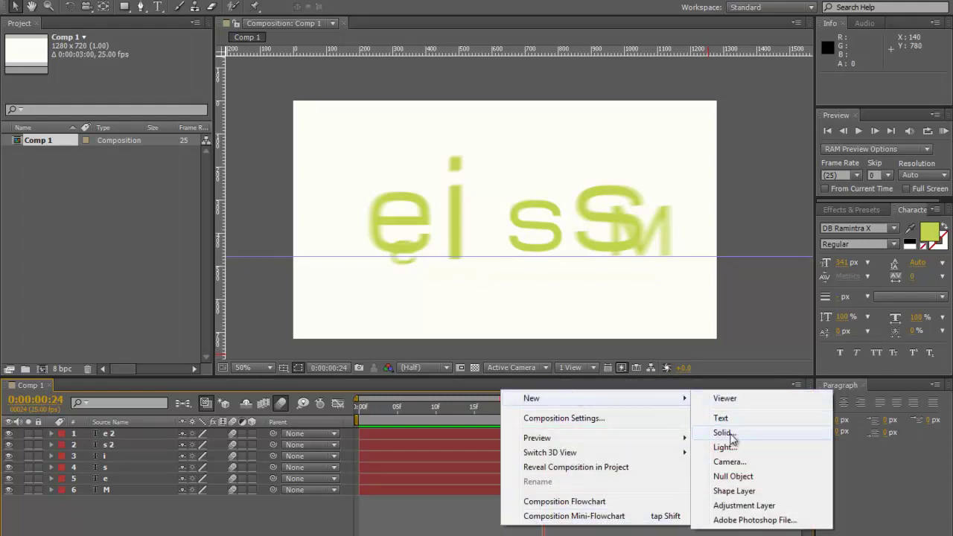
left_click(722, 432)
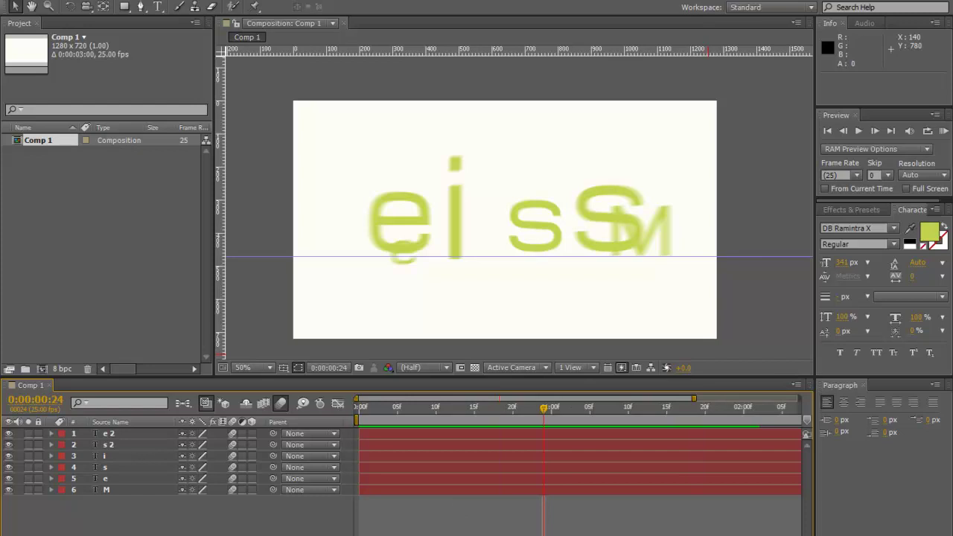
left_click(125, 7)
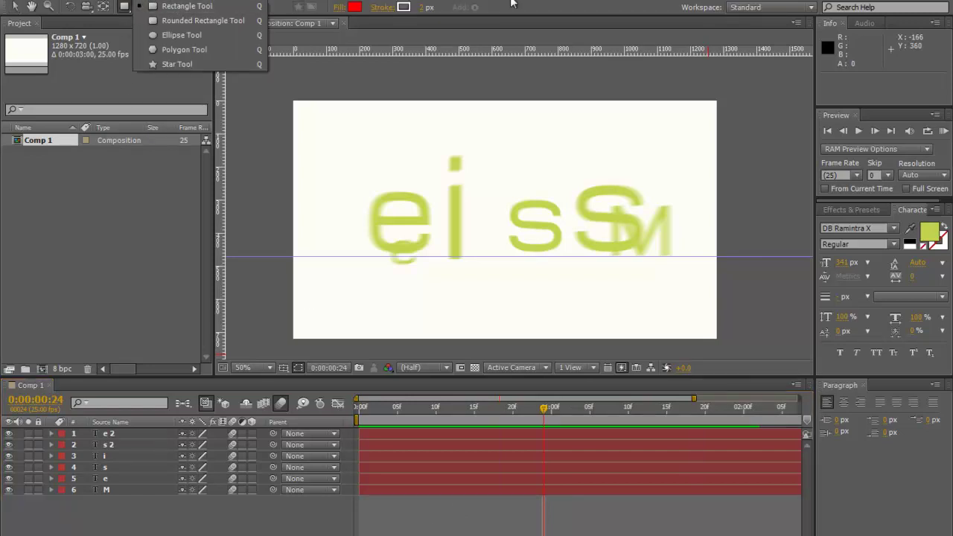
left_click(540, 7)
- Create a 1280 x 720 px solid layer in a near-black gray over the letters
right_click(523, 510)
mouse_move(591, 395)
left_click(756, 429)
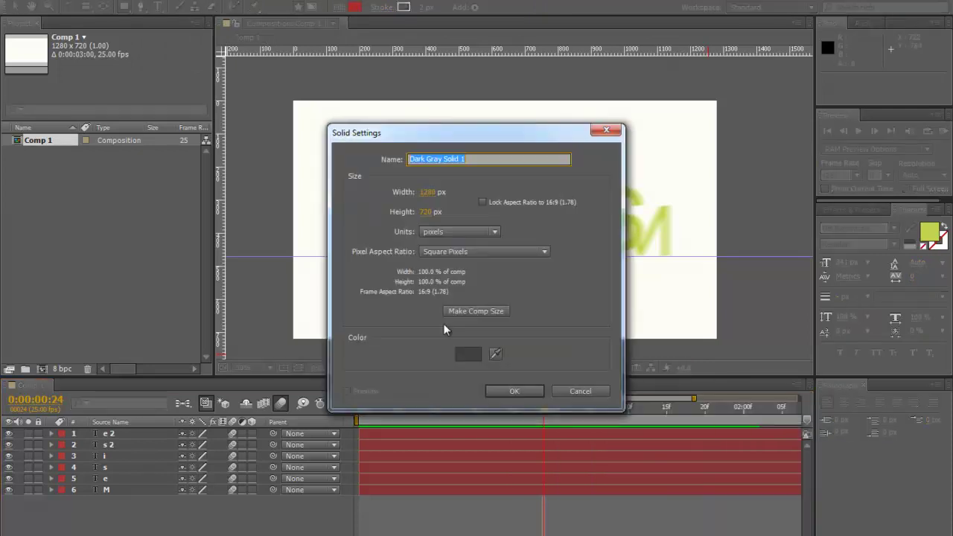
left_click(477, 356)
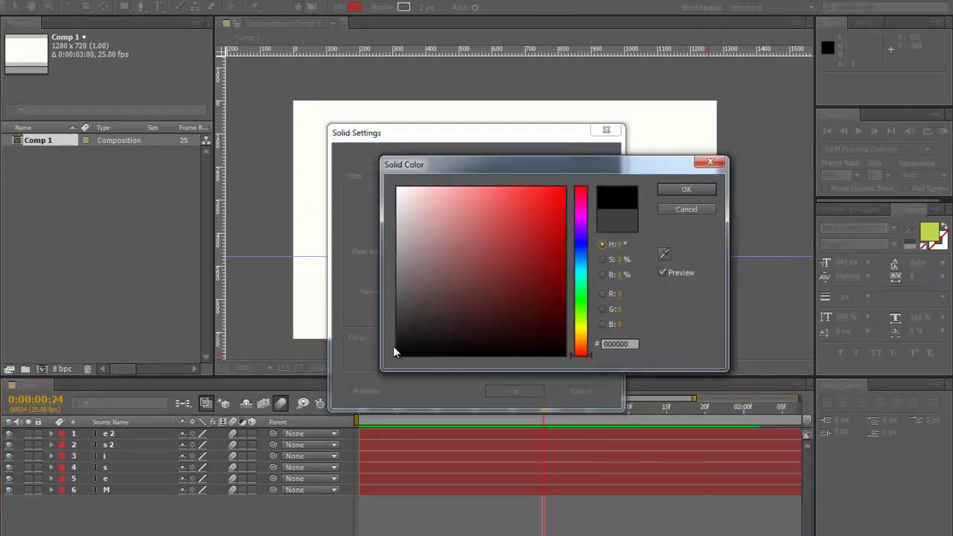
left_click(395, 337)
left_click(684, 191)
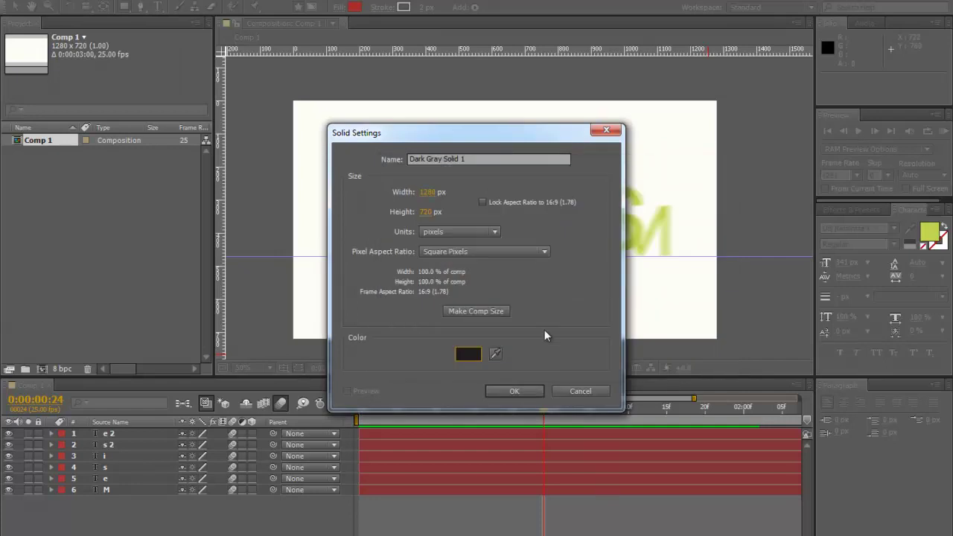
left_click(466, 358)
mouse_move(407, 342)
left_mouse_down()
mouse_move(396, 355)
mouse_move(394, 338)
left_mouse_up()
left_click(685, 190)
left_click(508, 390)
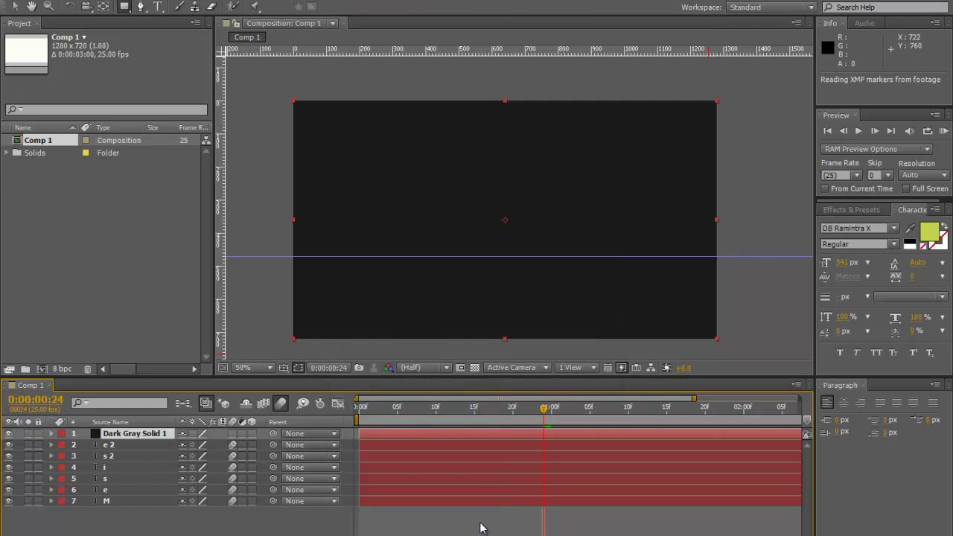
- Add a full-frame elliptical mask to the dark gray solid and invert it
left_click(469, 437)
left_click_drag(124, 6, 170, 36)
double_click(124, 7)
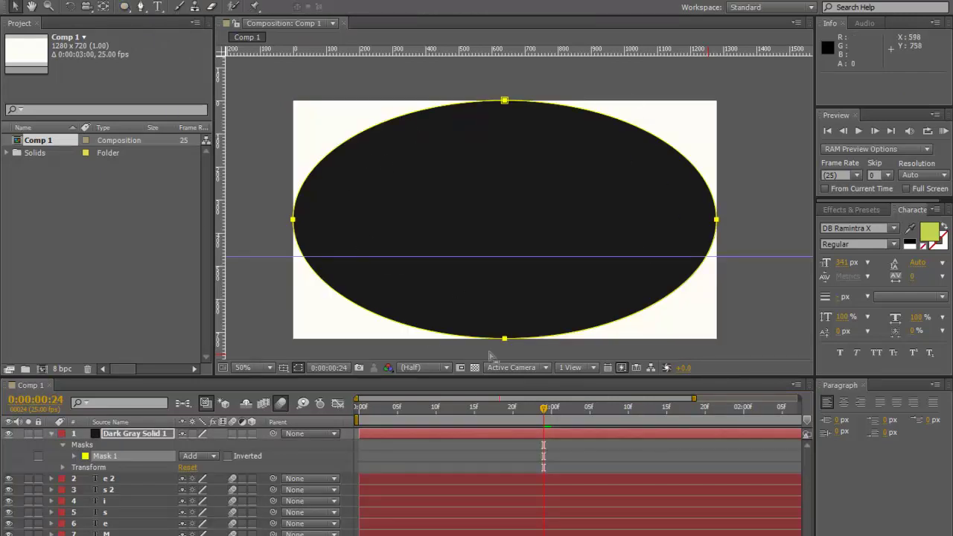
left_click(231, 455)
left_click(231, 455)
left_click(229, 455)
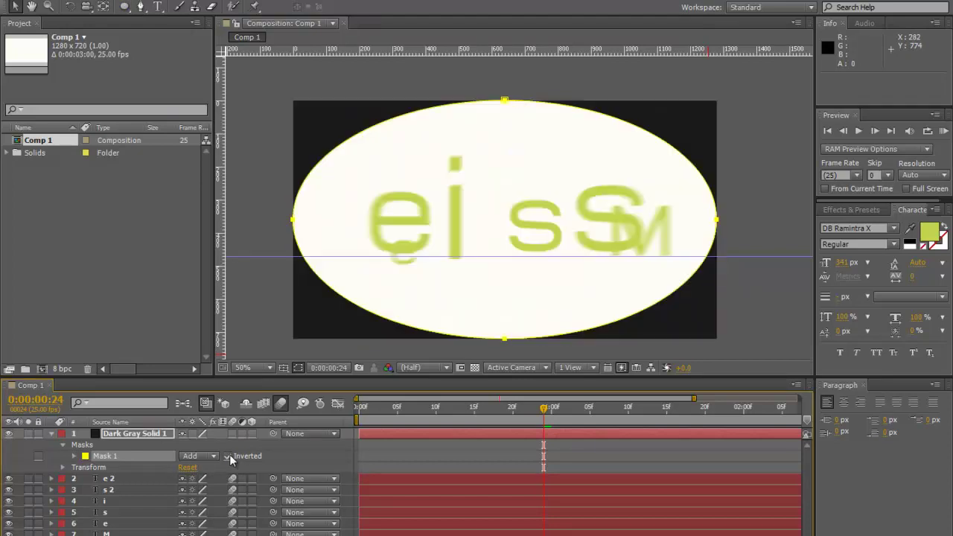
- Set the elliptical mask's feather to 707 pixels for a soft vignette
left_click(74, 455)
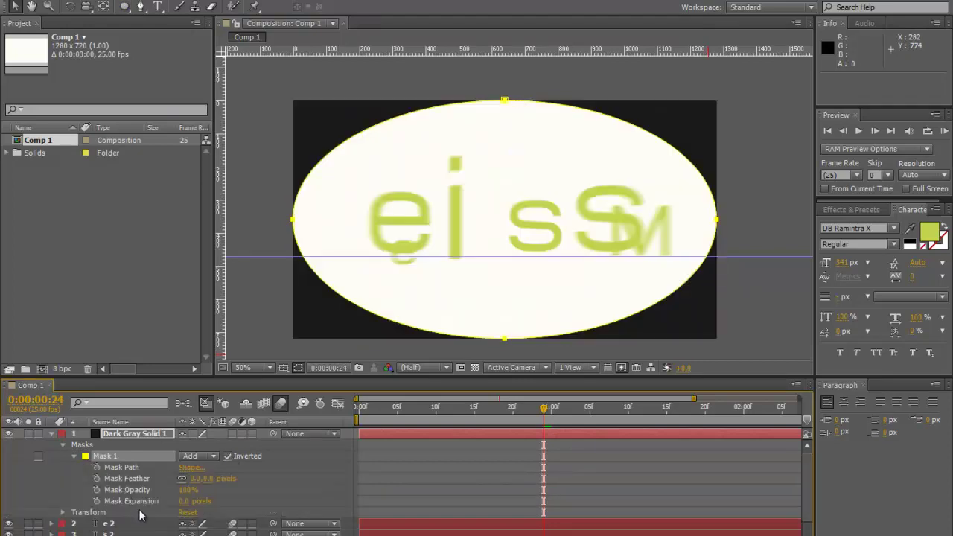
left_click_drag(206, 480, 372, 480)
left_click_drag(547, 450, 654, 463)
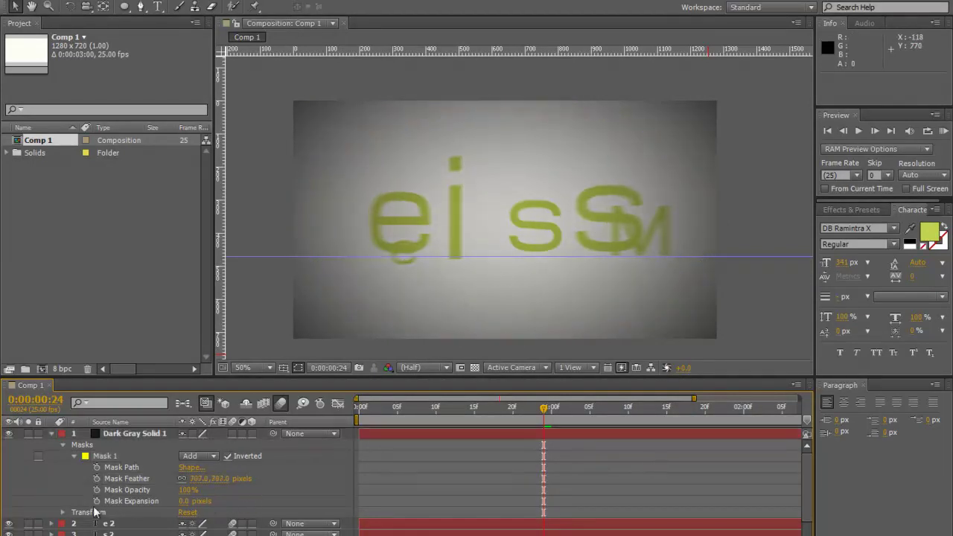
- Lower the dark gray solid's opacity to 31%
left_click(409, 434)
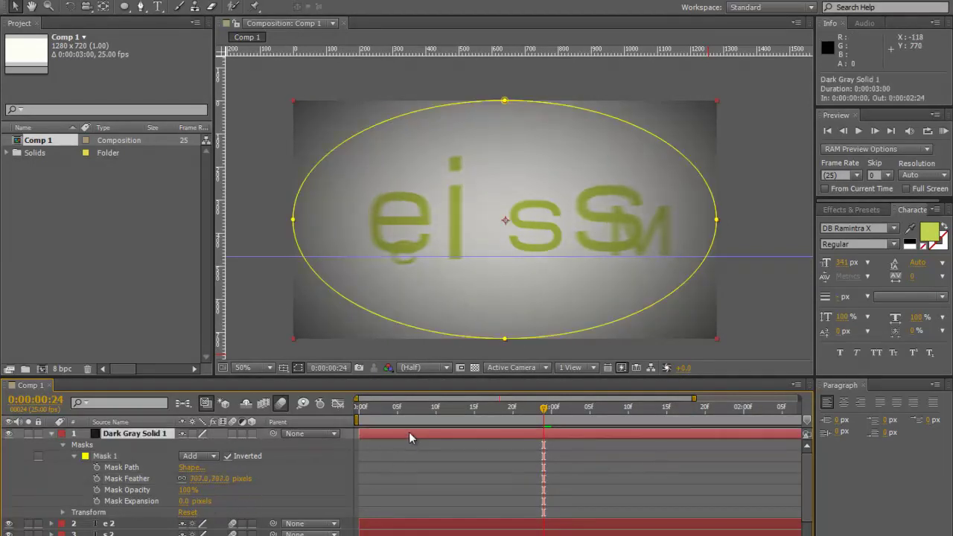
left_click(63, 513)
scroll(89, 512, "down", 1)
left_click_drag(184, 519, 137, 519)
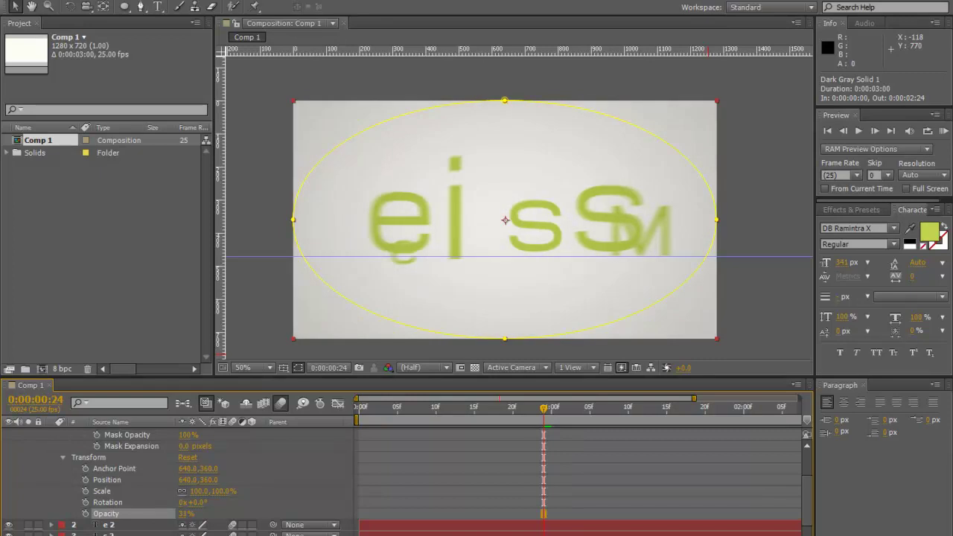
left_click(757, 210)
- Play a RAM preview of the animation with the vignette, then stop it and collapse the solid's properties
left_click(943, 131)
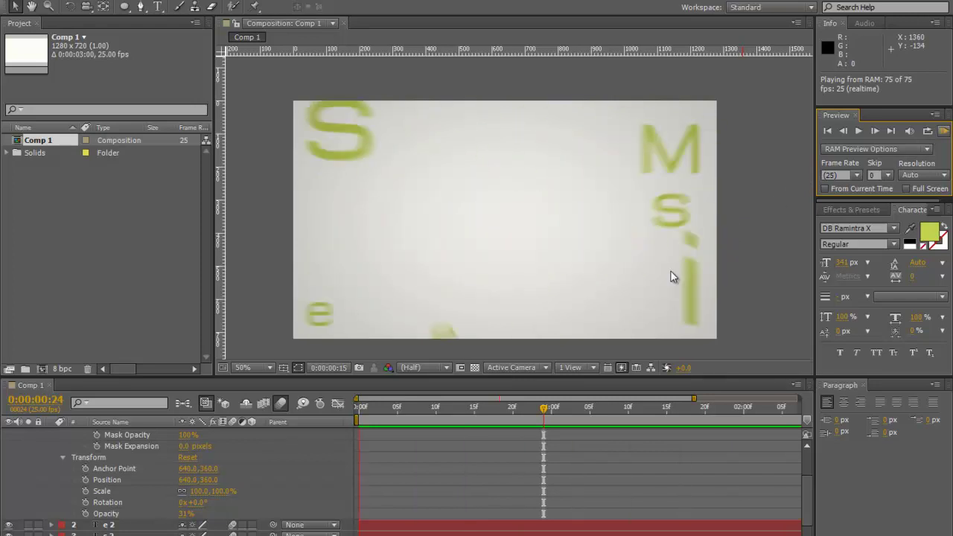
left_click(273, 457)
scroll(275, 456, "up", 3)
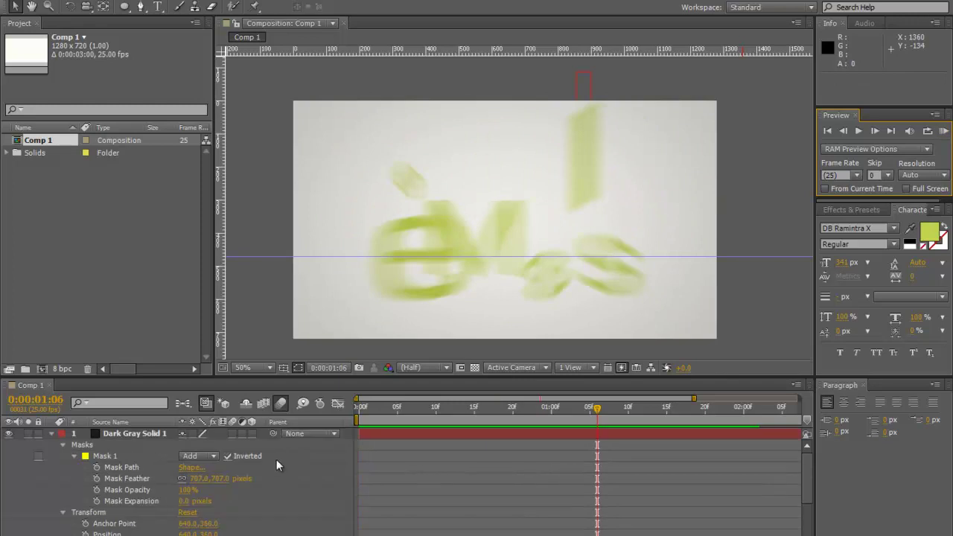
left_click(49, 434)
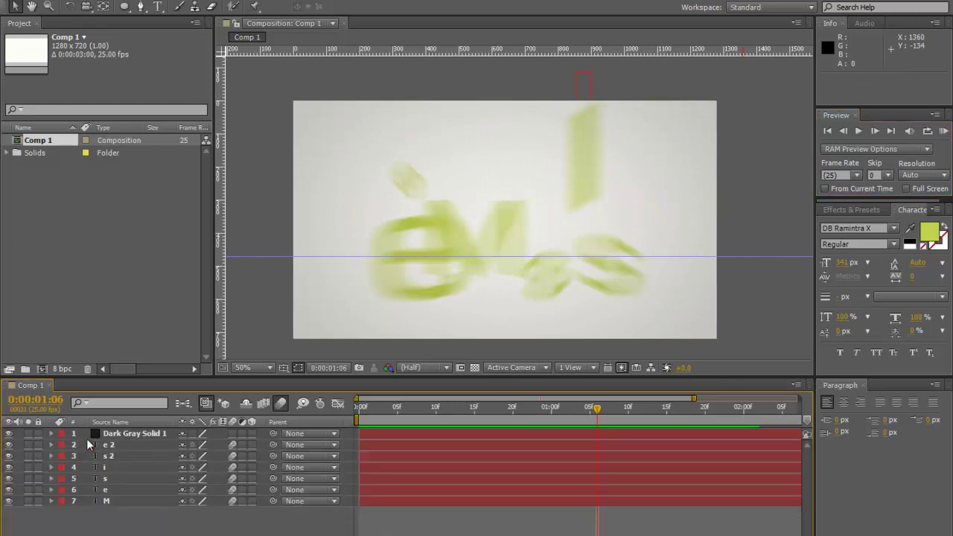
- Lock the dark gray solid layer
left_click(108, 445)
left_click(108, 502, "shift")
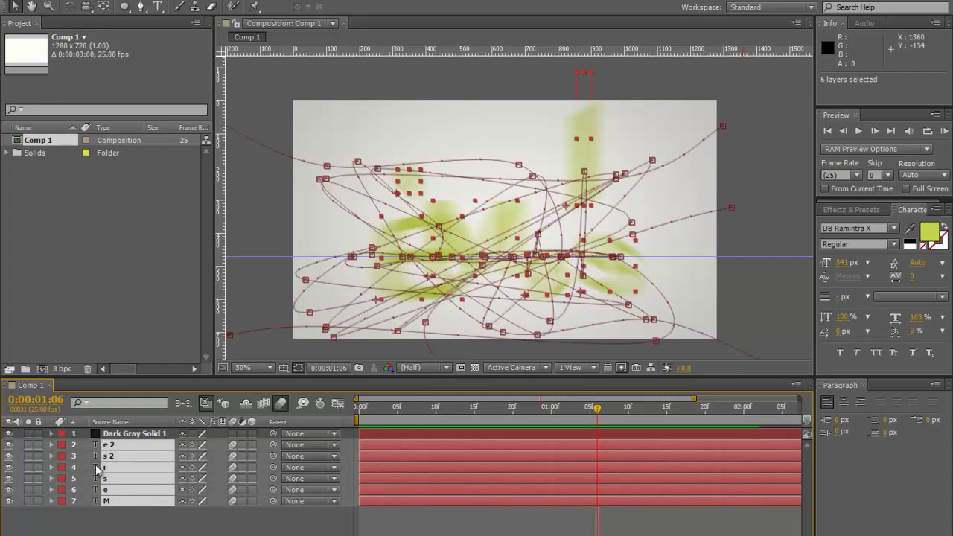
left_click_drag(96, 464, 106, 447)
left_click(38, 434)
- Select all six letter layers and reveal their Position keyframes
left_click(137, 523)
left_click_drag(120, 503, 94, 446)
key("p")
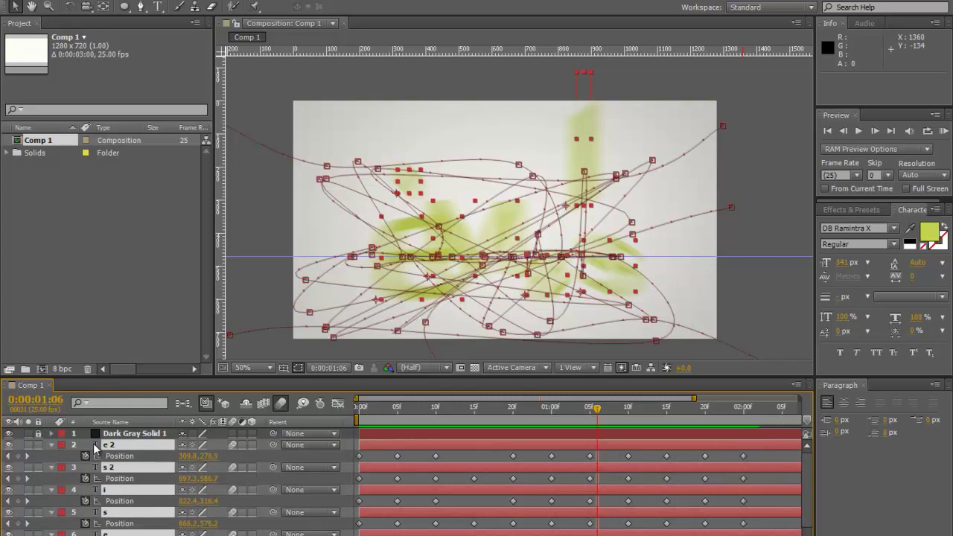
- Reveal the six letter layers' Scale keyframes and compress all their Position and Scale keyframes proportionally to end at 0:00:01:00
key("shift+s")
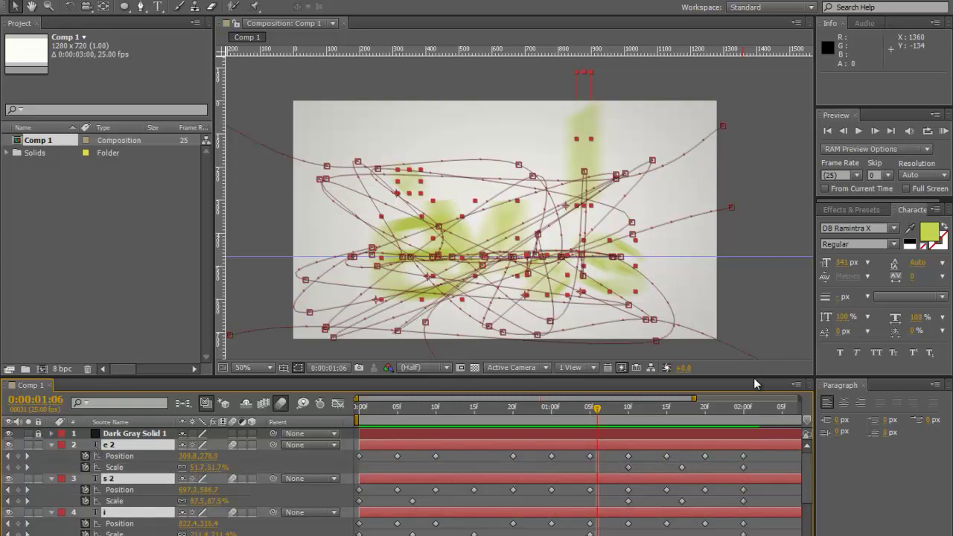
left_click_drag(753, 375, 748, 243)
left_click_drag(756, 327, 348, 531)
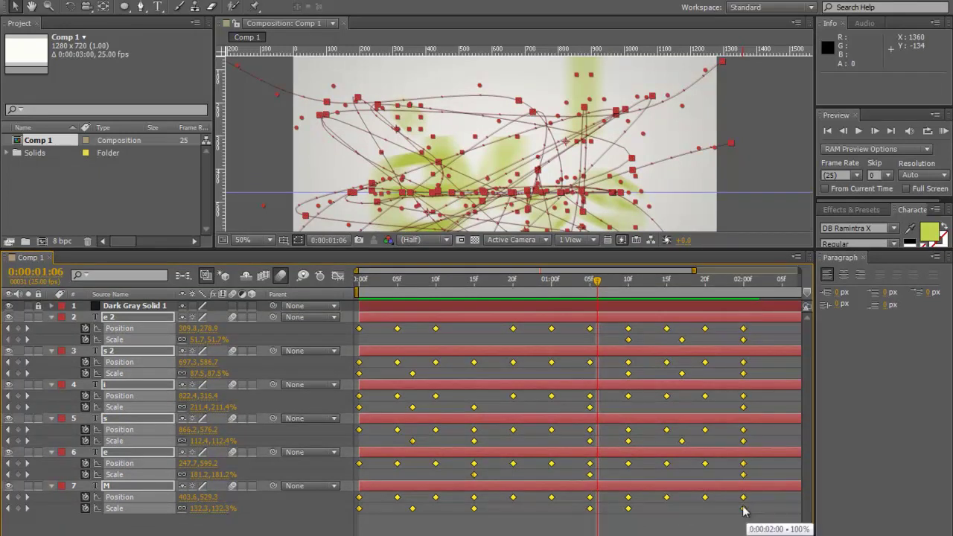
left_click_drag(743, 509, 550, 506)
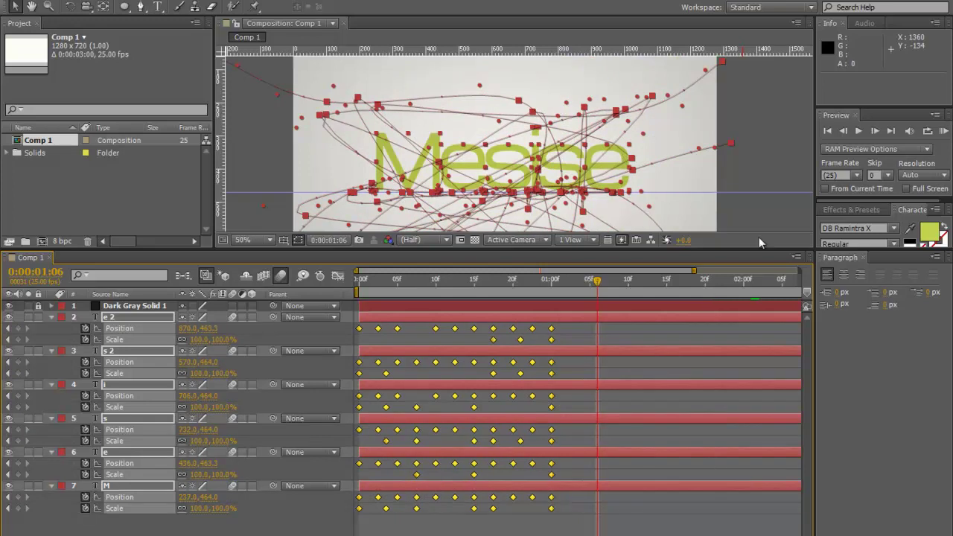
- Deselect the keyframes, enlarge the composition view, and play a RAM preview of the one-second letter animation before stopping it
left_click(740, 174)
left_click_drag(729, 252, 675, 357)
left_click(944, 131)
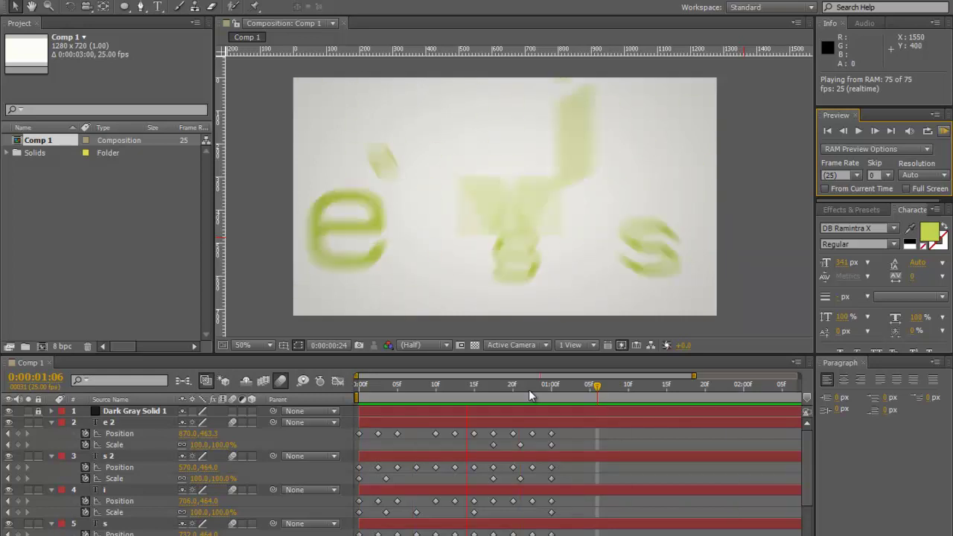
left_click(562, 432)
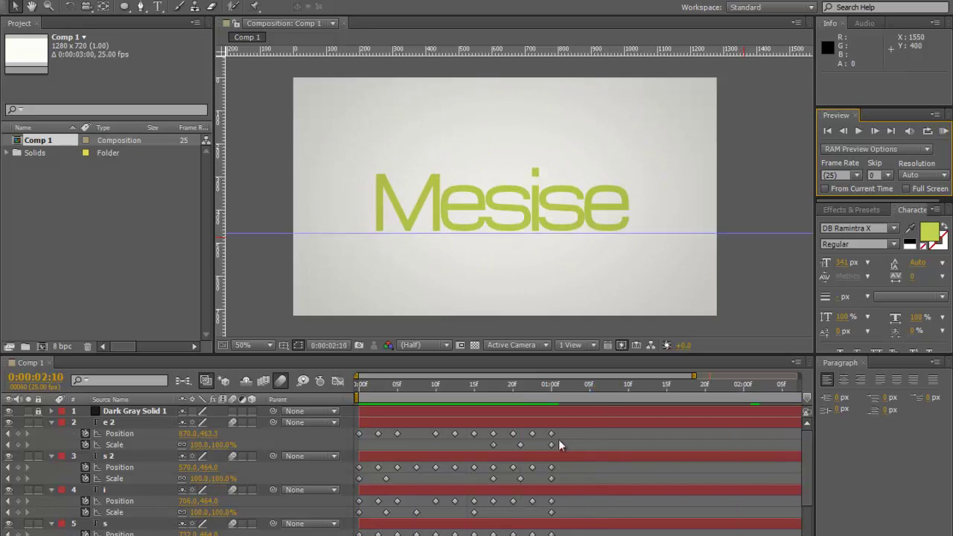
- Select all the letter layers' Position and Scale keyframes and stretch them proportionally to end at about 0:00:02:22
left_click_drag(588, 354, 599, 226)
left_click_drag(566, 300, 321, 534)
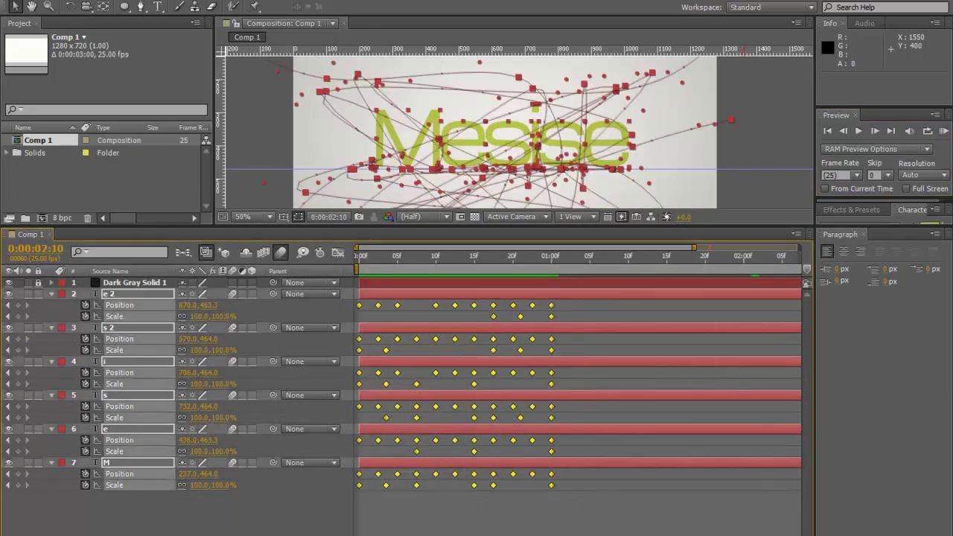
scroll(577, 373, "right", 3)
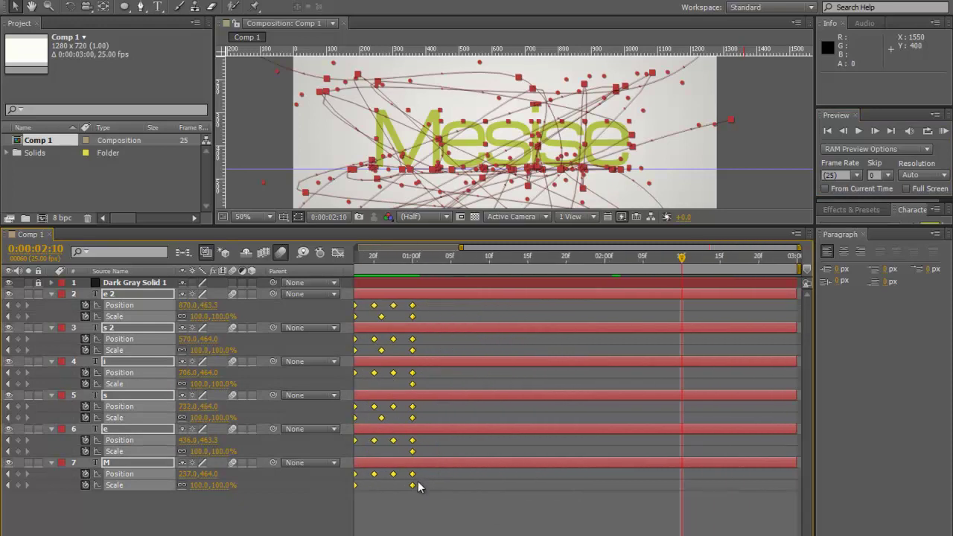
left_click_drag(414, 488, 774, 484)
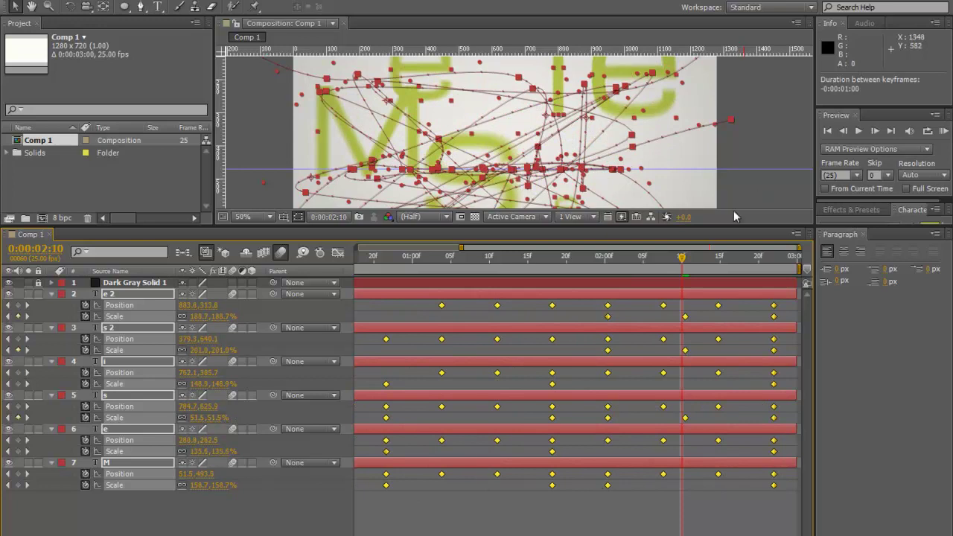
- Enlarge the composition view, deselect the keyframes and play a RAM preview of the stretched, slower animation
left_click_drag(722, 227, 722, 403)
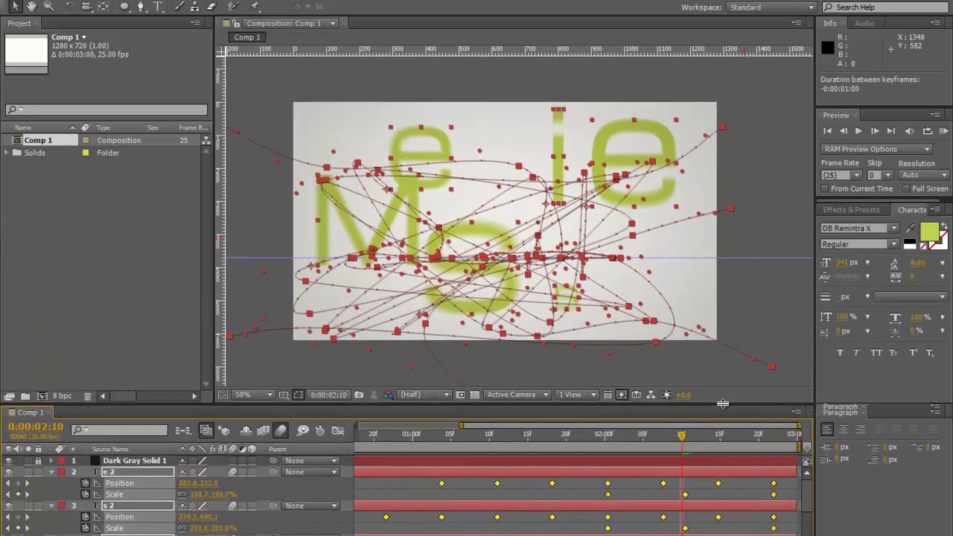
left_click(799, 221)
left_click(943, 130)
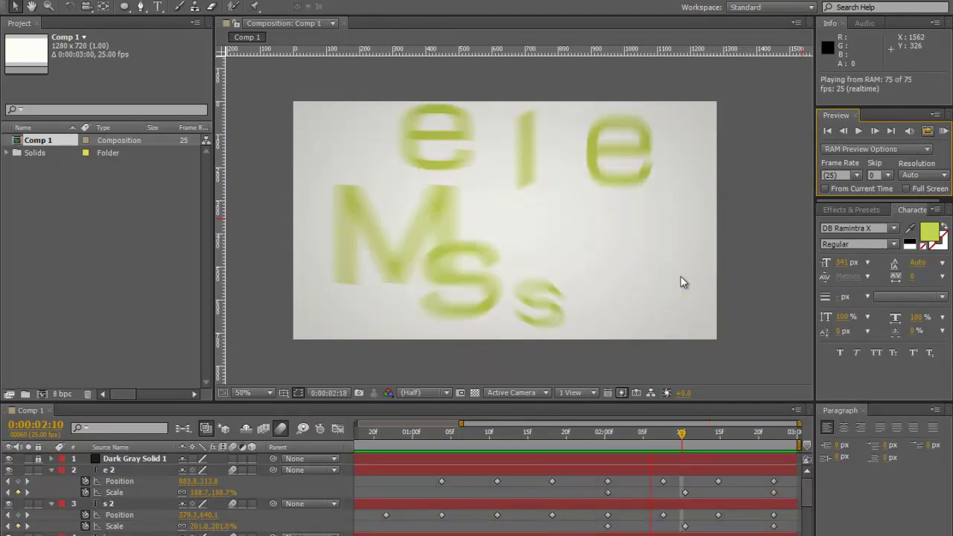
- Stop the preview, reselect every letter layer's Position and Scale keyframes, and compress them proportionally to end at 0:00:01:00
left_click_drag(730, 403, 735, 339)
scroll(746, 432, "down", 2)
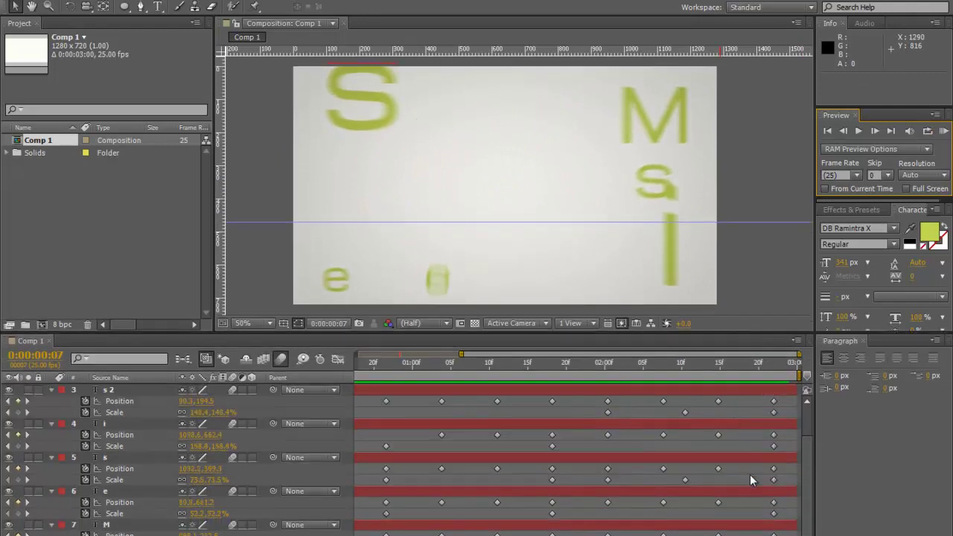
left_click_drag(745, 530, 357, 415)
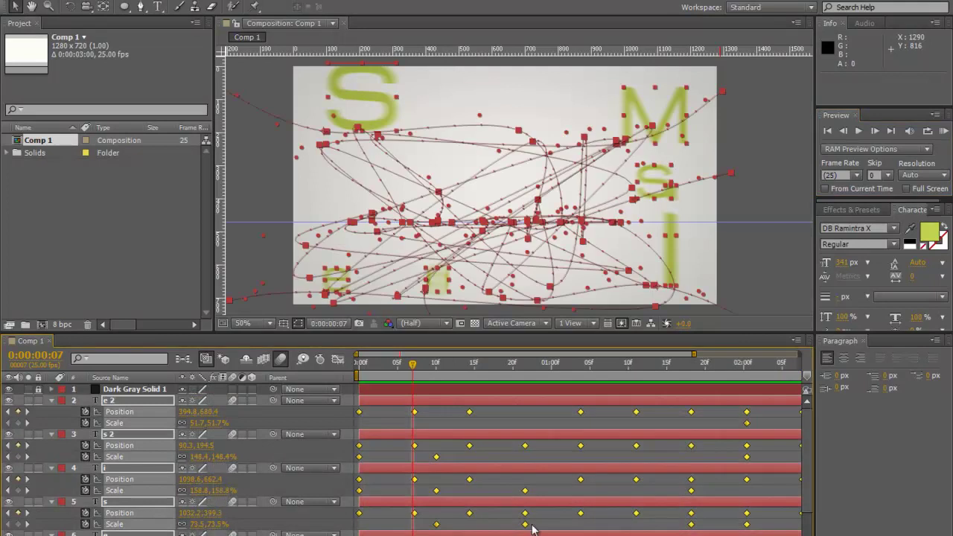
scroll(577, 447, "right", 3)
scroll(577, 447, "right", 1)
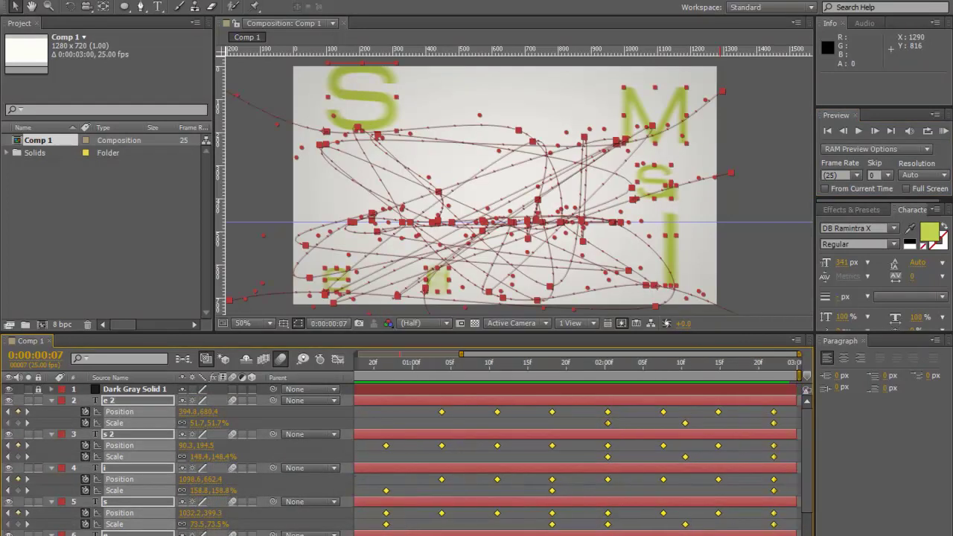
left_click_drag(774, 418, 504, 494)
scroll(577, 446, "left", 4)
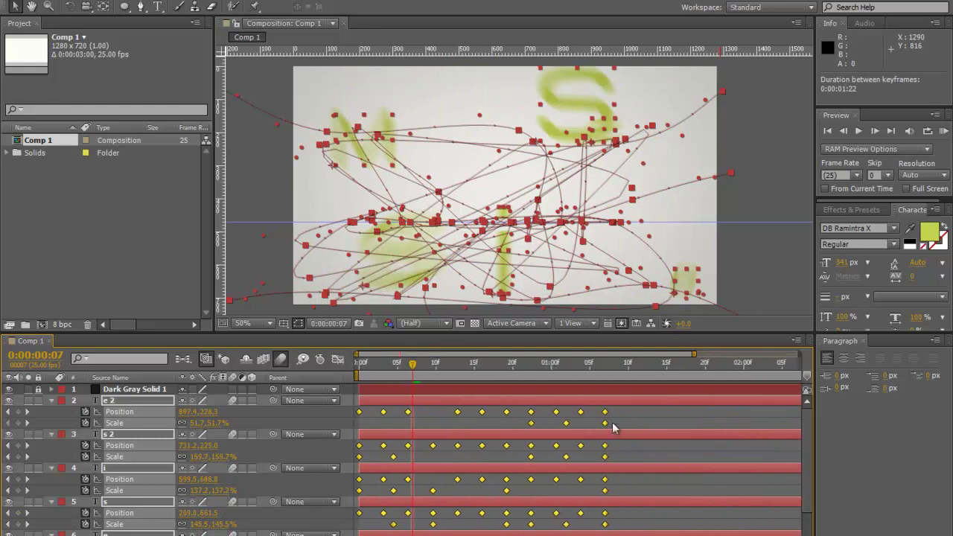
left_click_drag(595, 417, 546, 409)
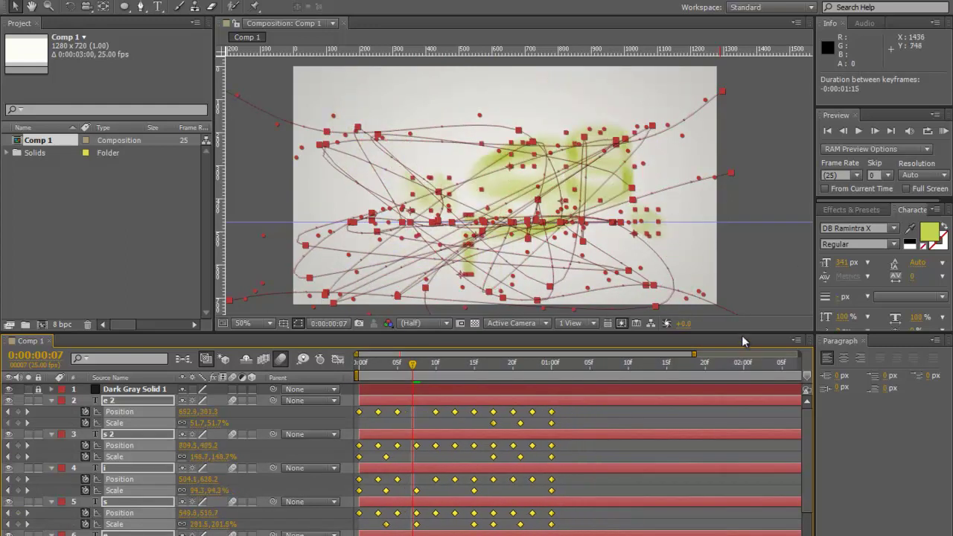
- Play a RAM preview of the animation with the recompressed keyframes, then stop it and deselect the letter layers
left_click_drag(740, 331, 740, 352)
left_click(943, 132)
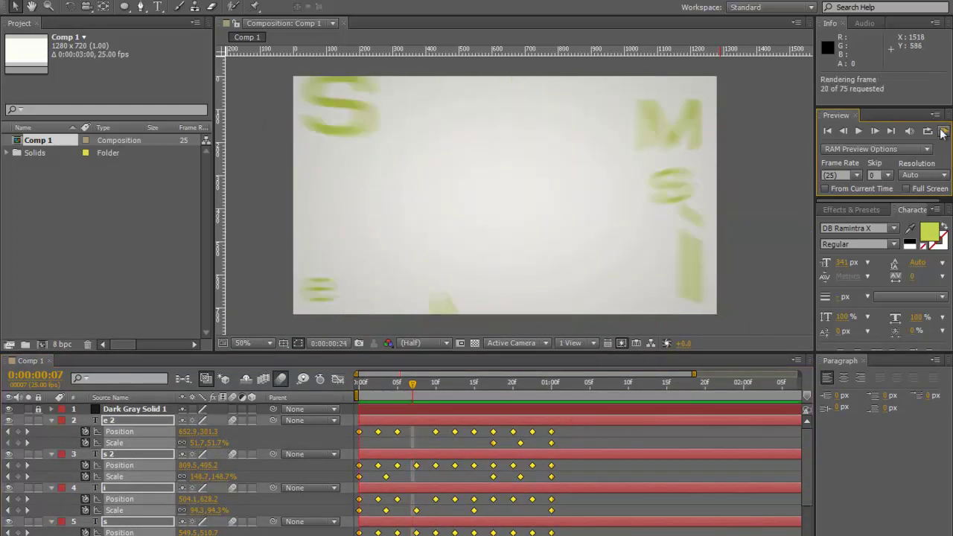
left_click(943, 133)
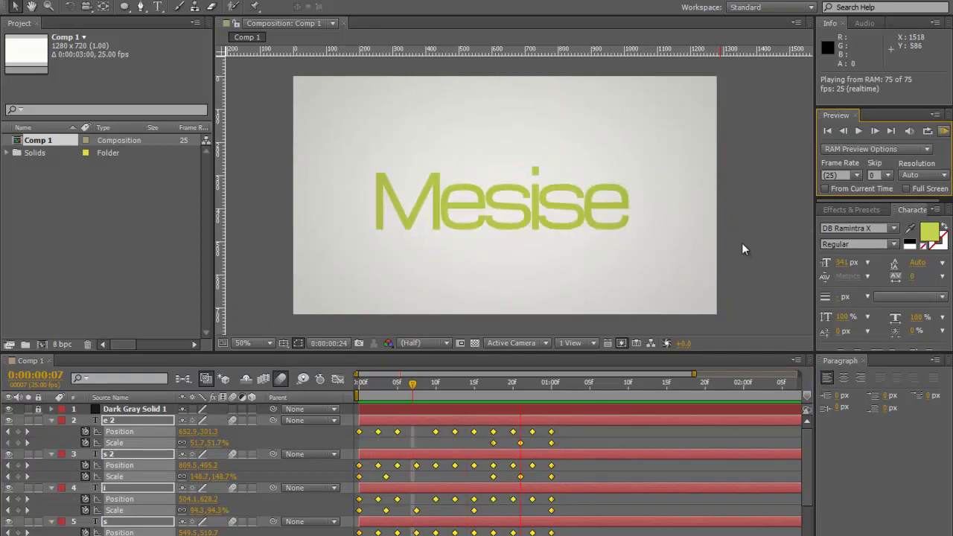
left_click(741, 242)
left_click(752, 254)
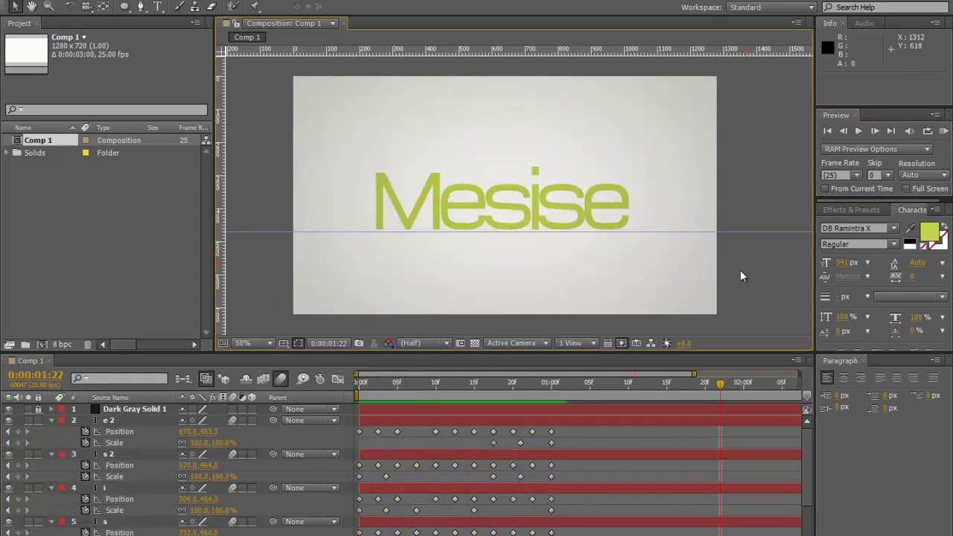